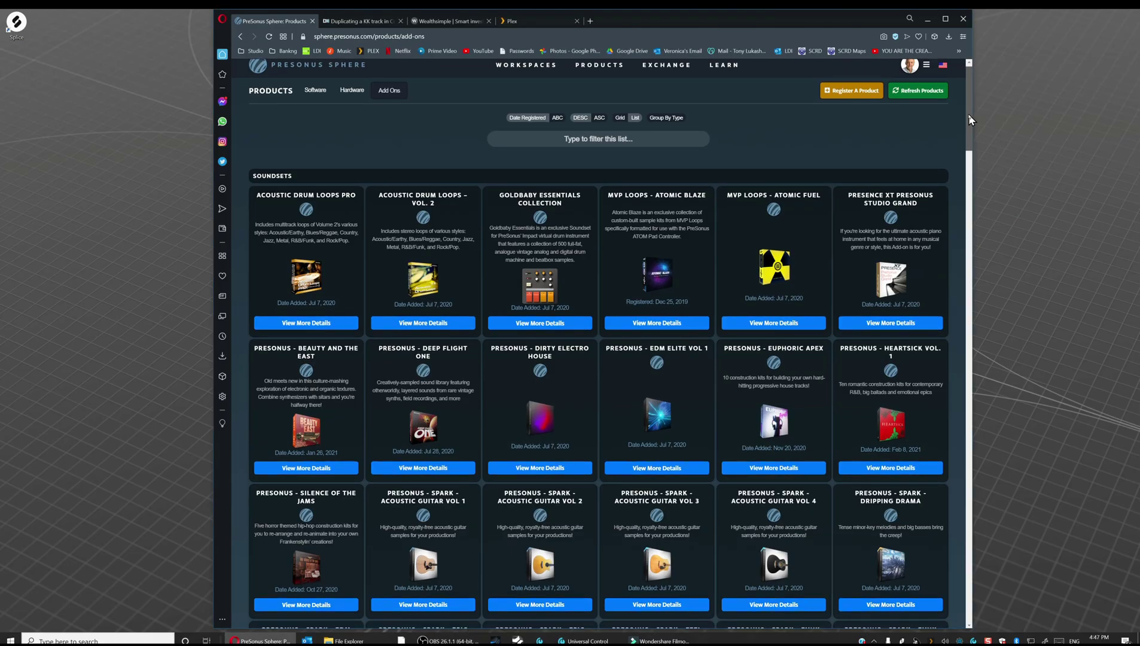
Step: Scroll down through the Soundsets list on PreSonus Sphere's Add Ons products page
scroll(969, 115, "down", 2)
left_click_drag(969, 118, 969, 396)
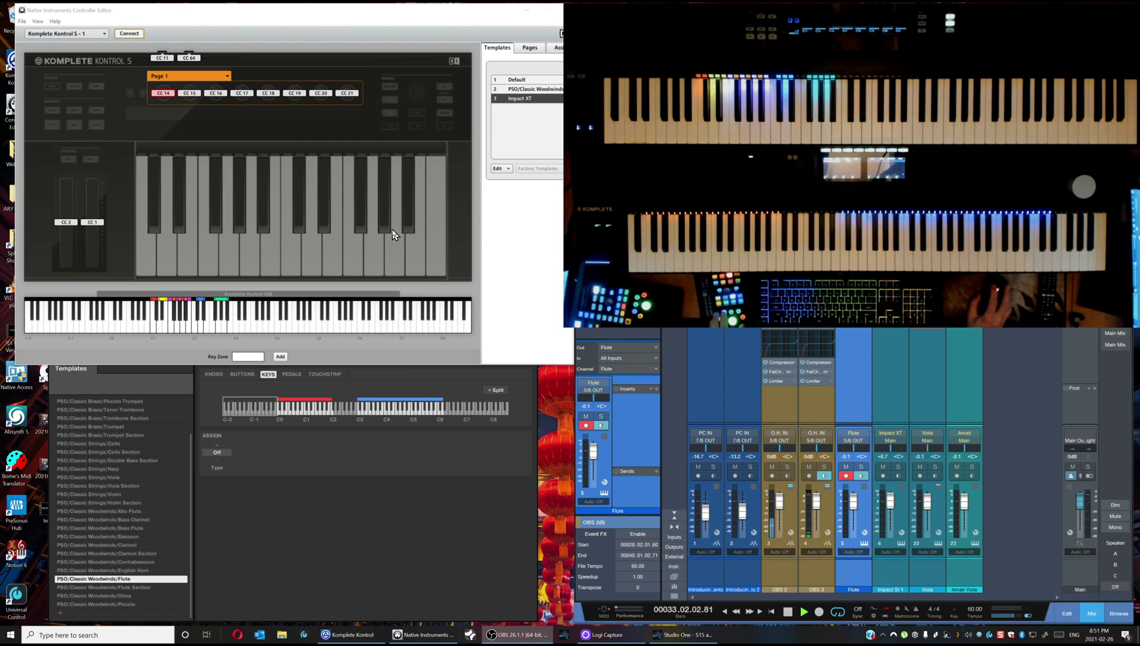
Step: Bring Komplete Kontrol to the front, check its Library, then return to the Templates keyboard view
left_click(453, 491)
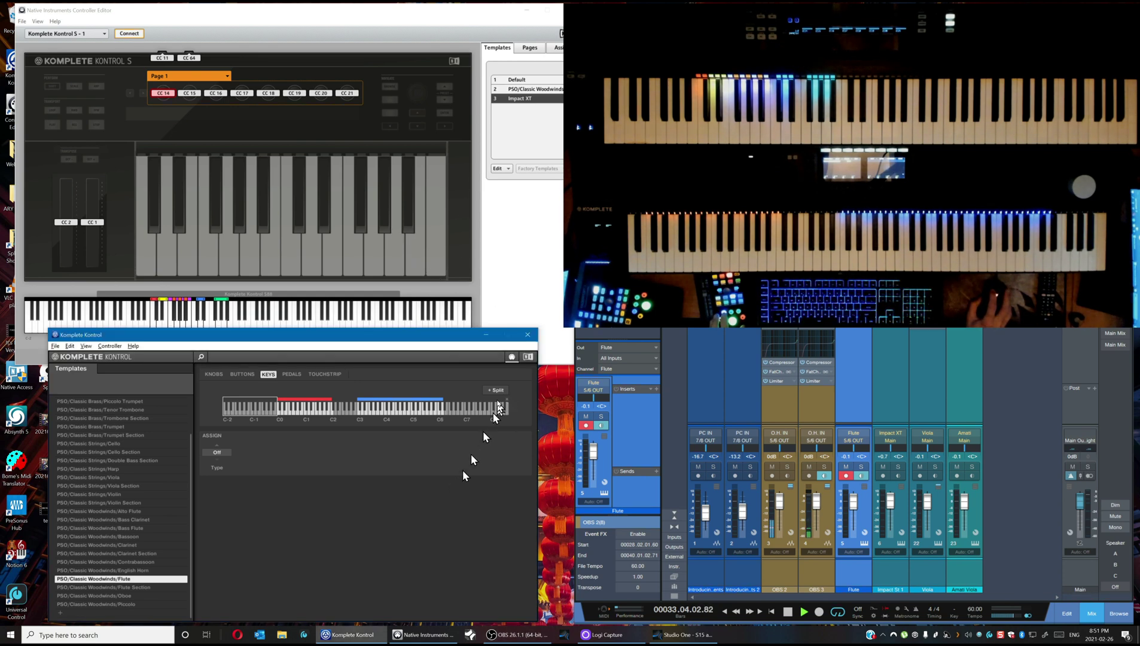
left_click(516, 358)
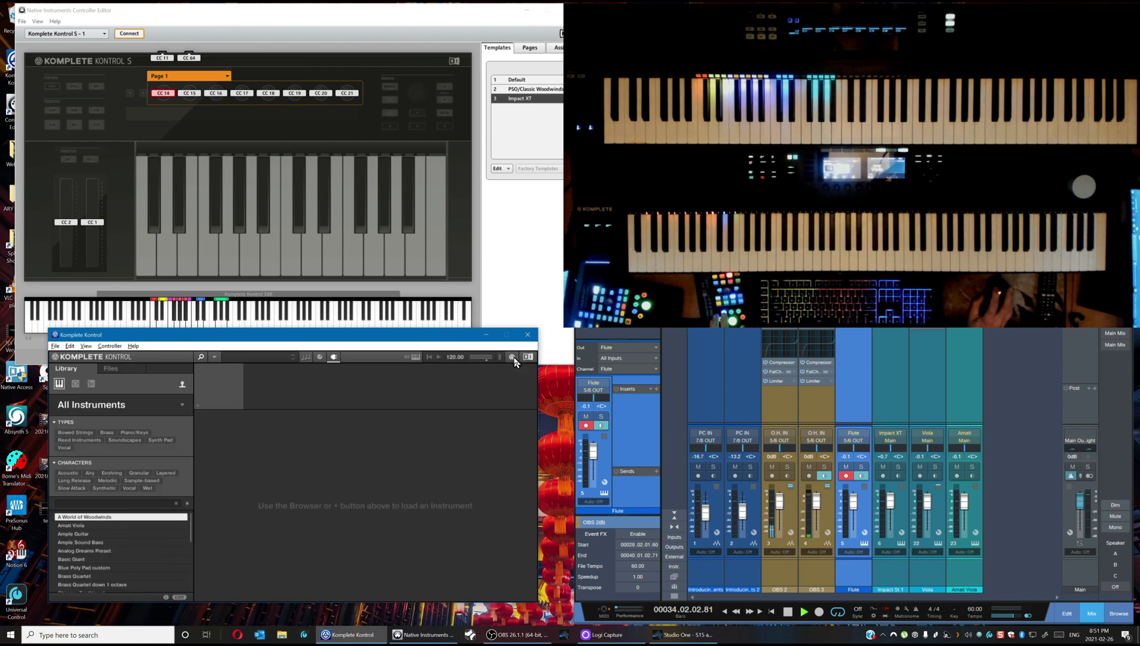
left_click(513, 358)
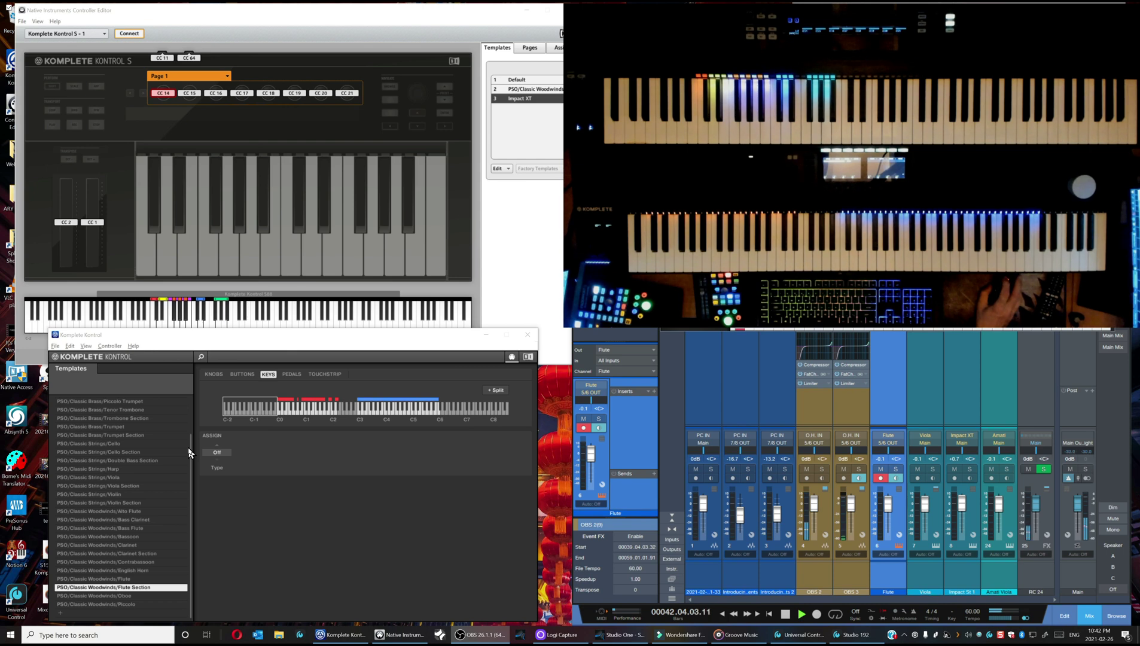
Step: Compare the Bass Flute, Viola Section, Trumpet Section and Clarinet zones, then load Woodwinds/Flute
left_click(191, 559)
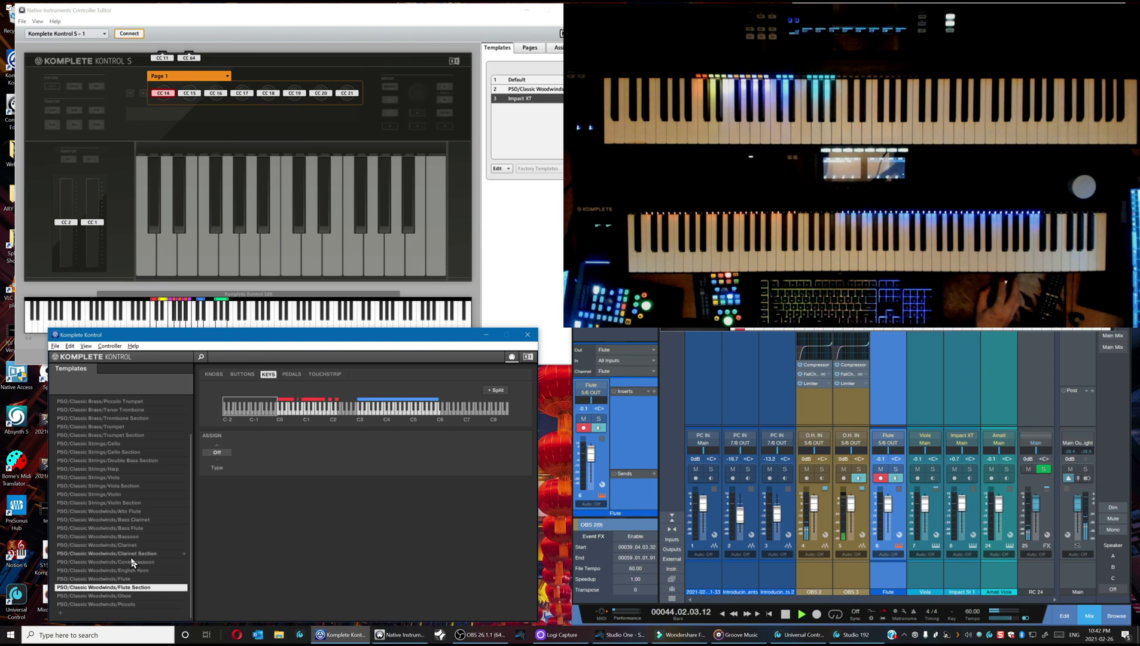
left_click(129, 557)
left_click(130, 528)
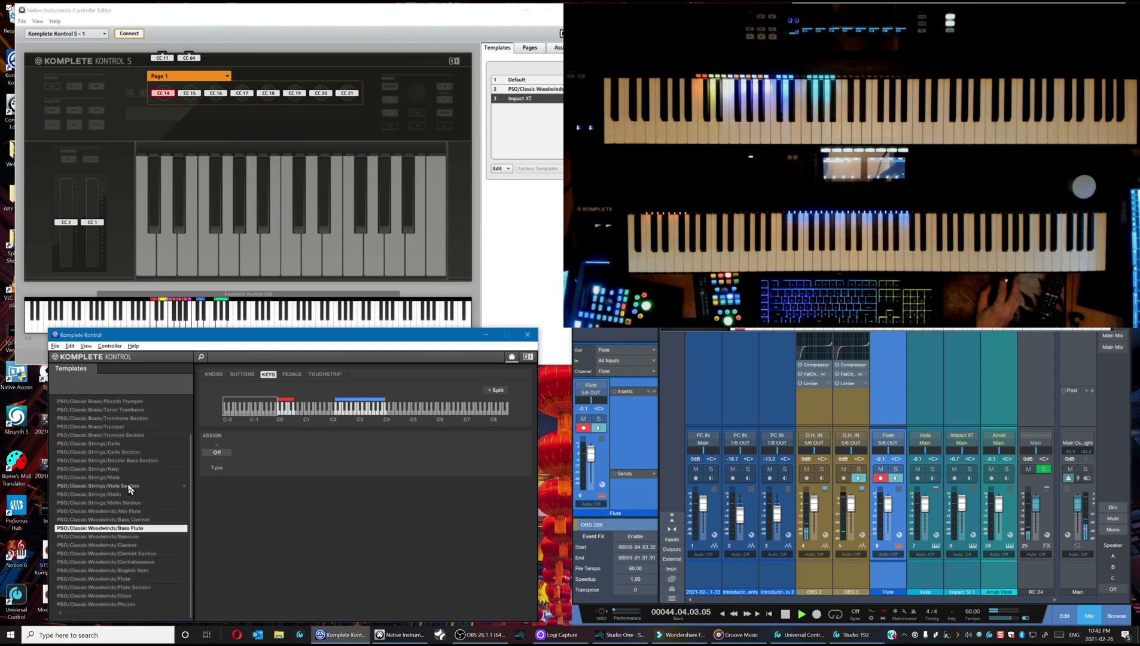
left_click(128, 485)
left_click(126, 436)
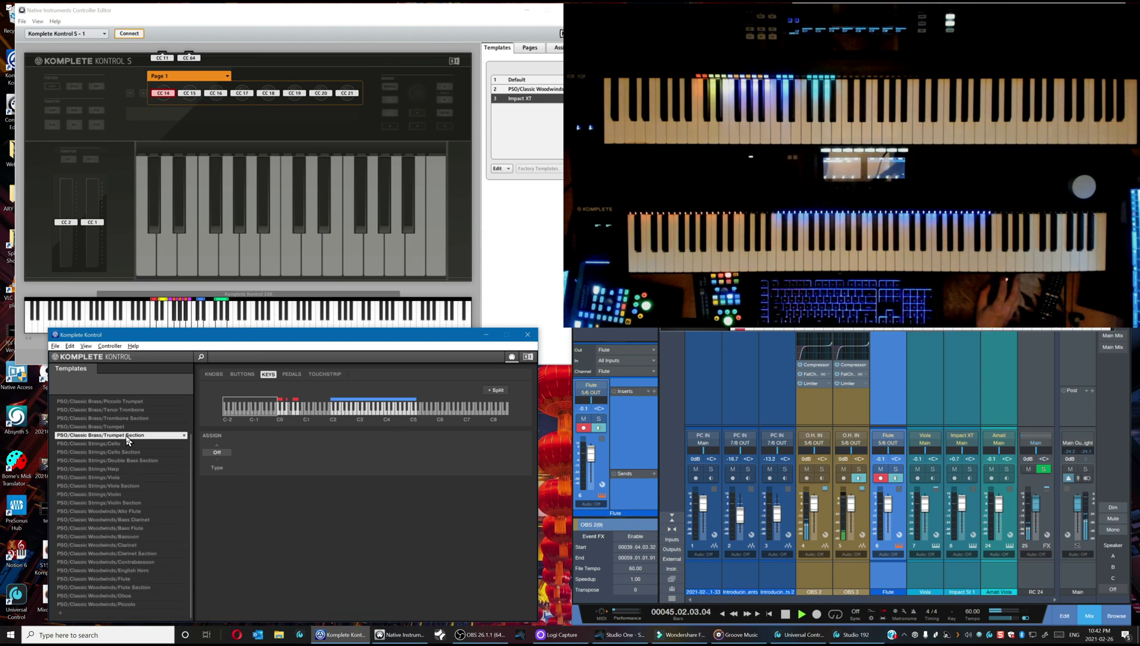
left_click(117, 545)
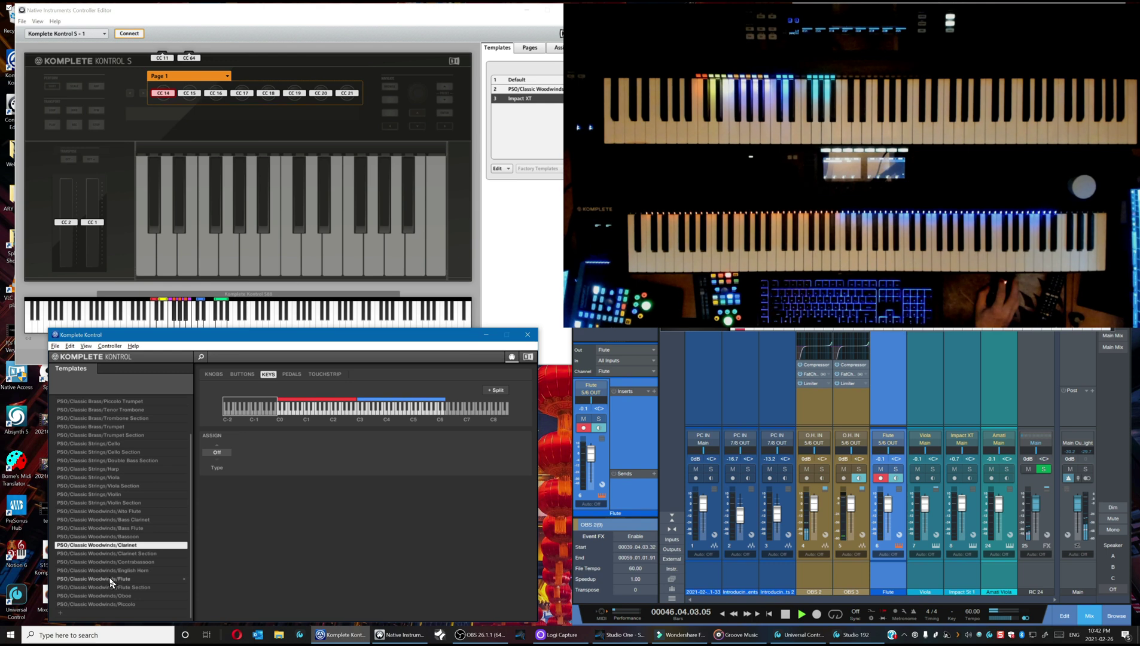
left_click(112, 579)
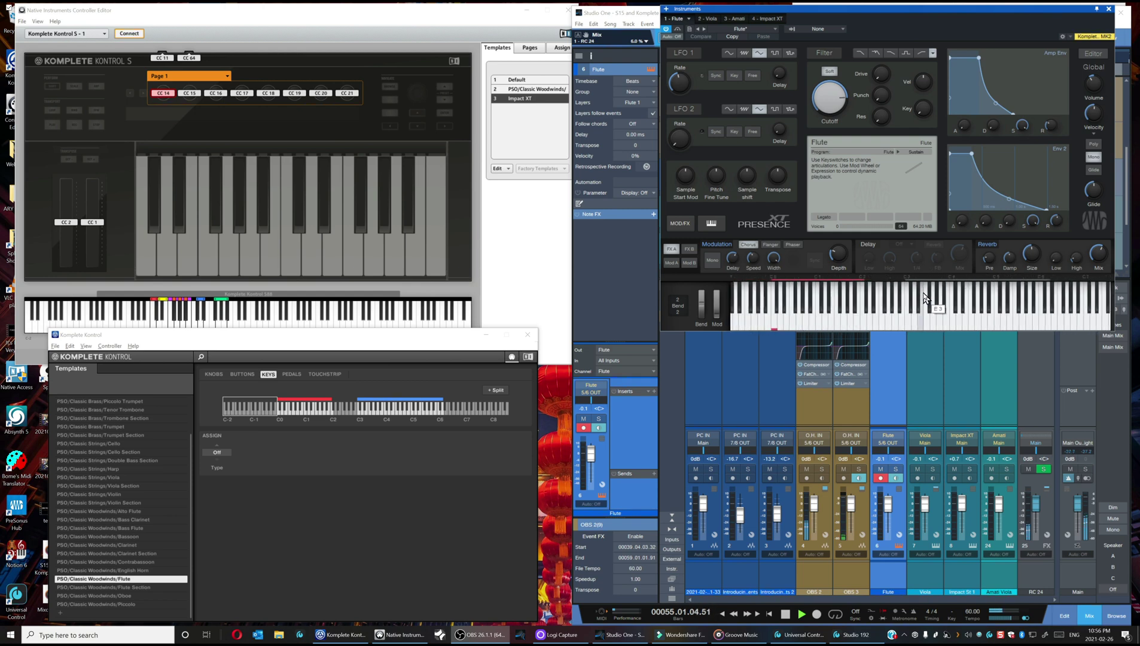
Step: Zoom Presence XT's on-screen keyboard in and back out
scroll(926, 298, "up", 2)
scroll(925, 298, "down", 2)
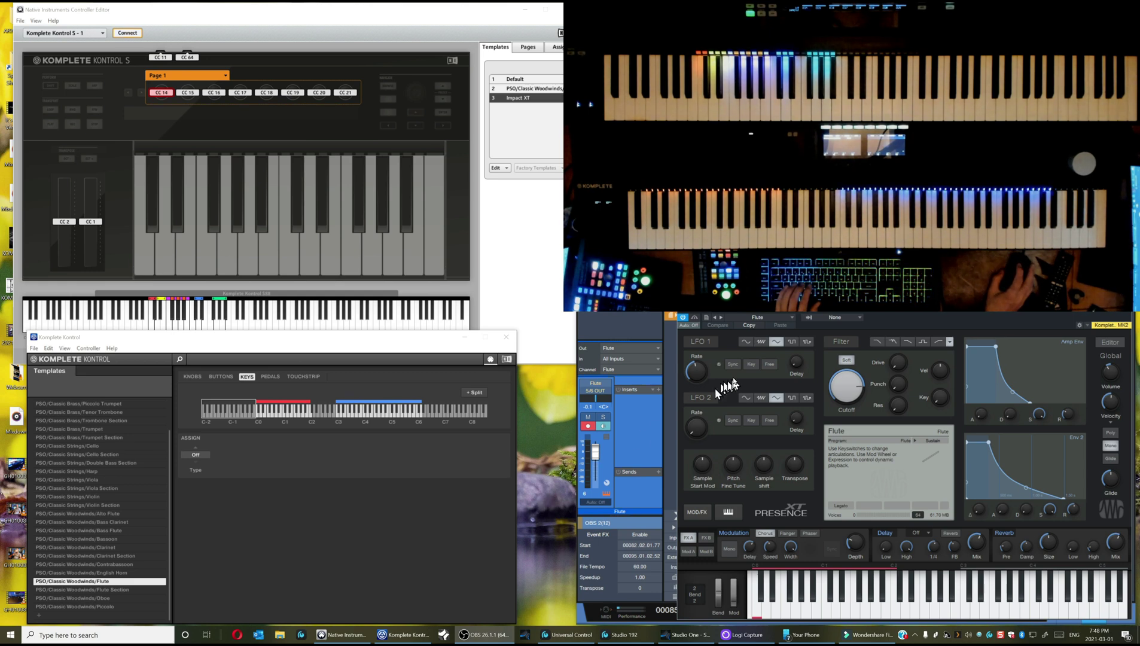
Step: Load the PSO Classic Brass French Horn preset in Presence XT and update the preset
left_click(792, 318)
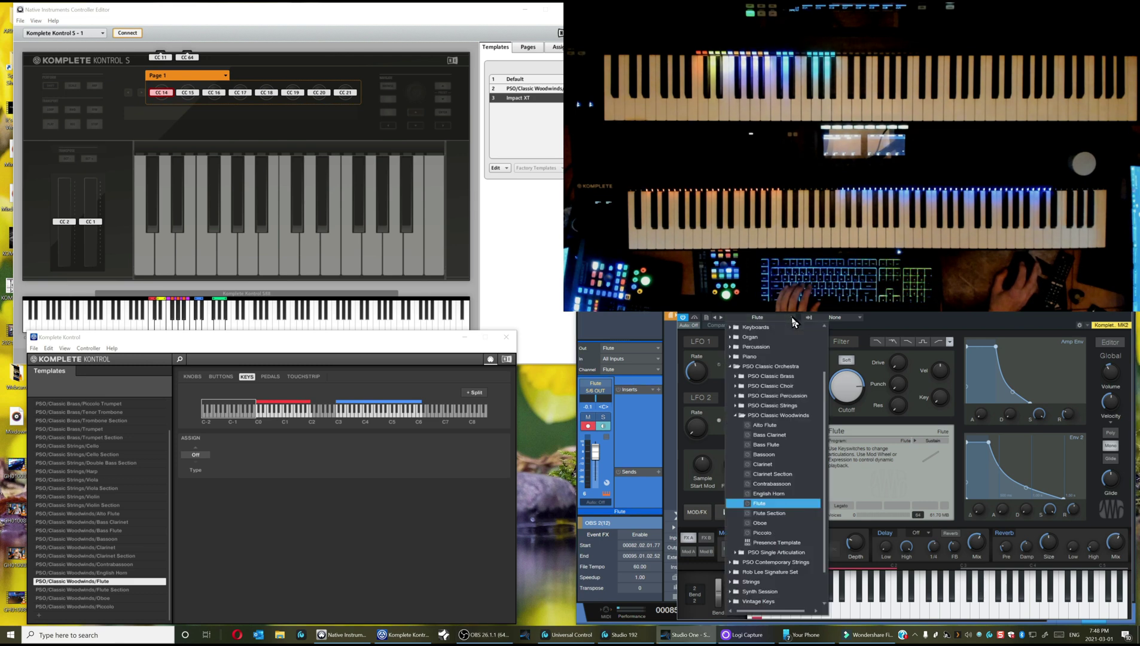
left_click(736, 377)
left_click(769, 387)
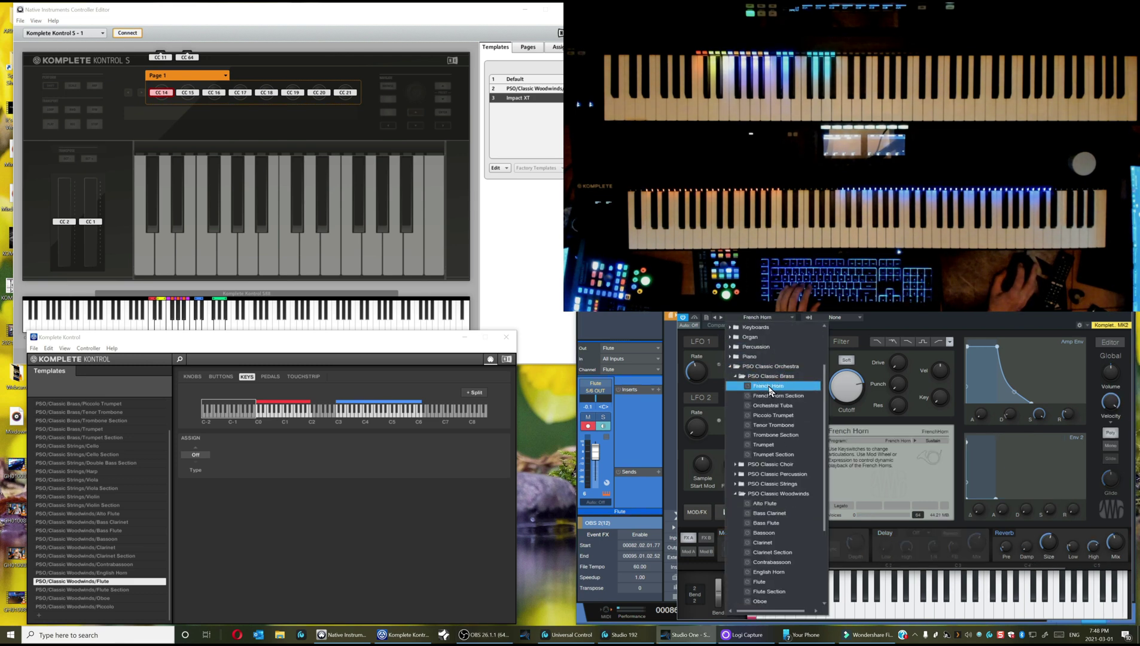
left_click(884, 486)
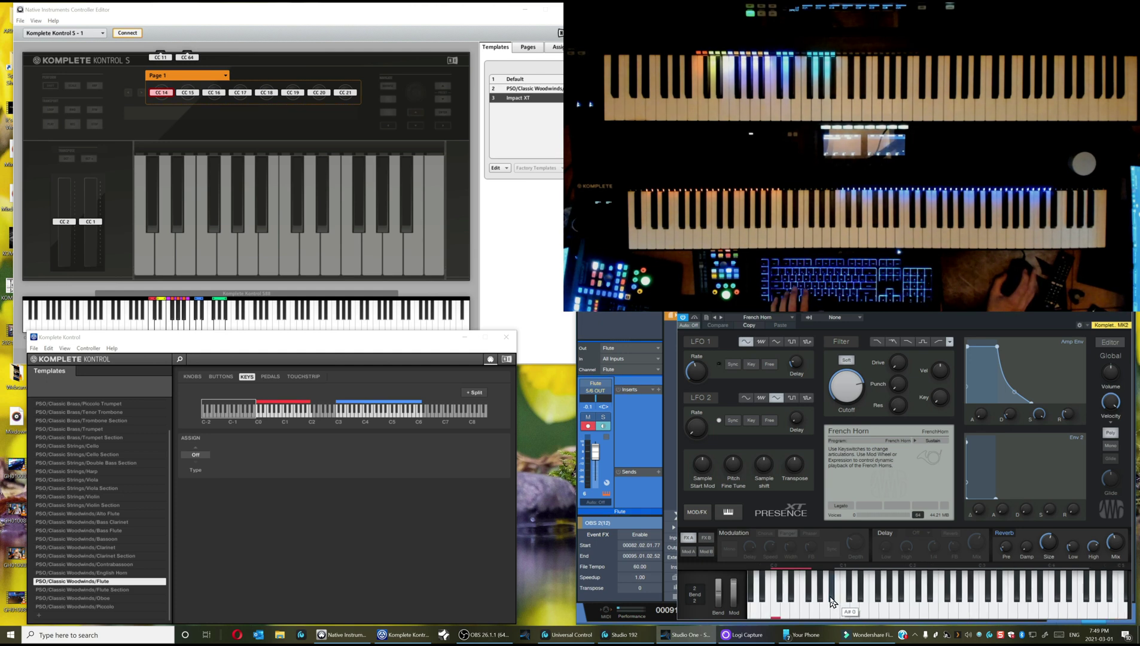
left_click(706, 319)
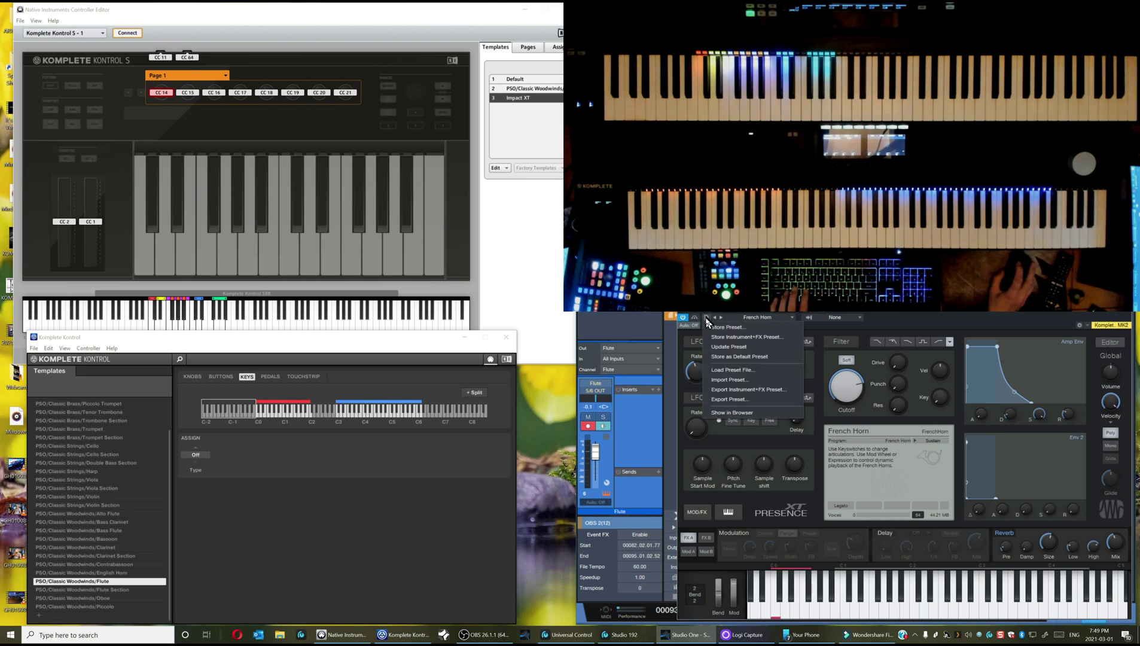
left_click(724, 347)
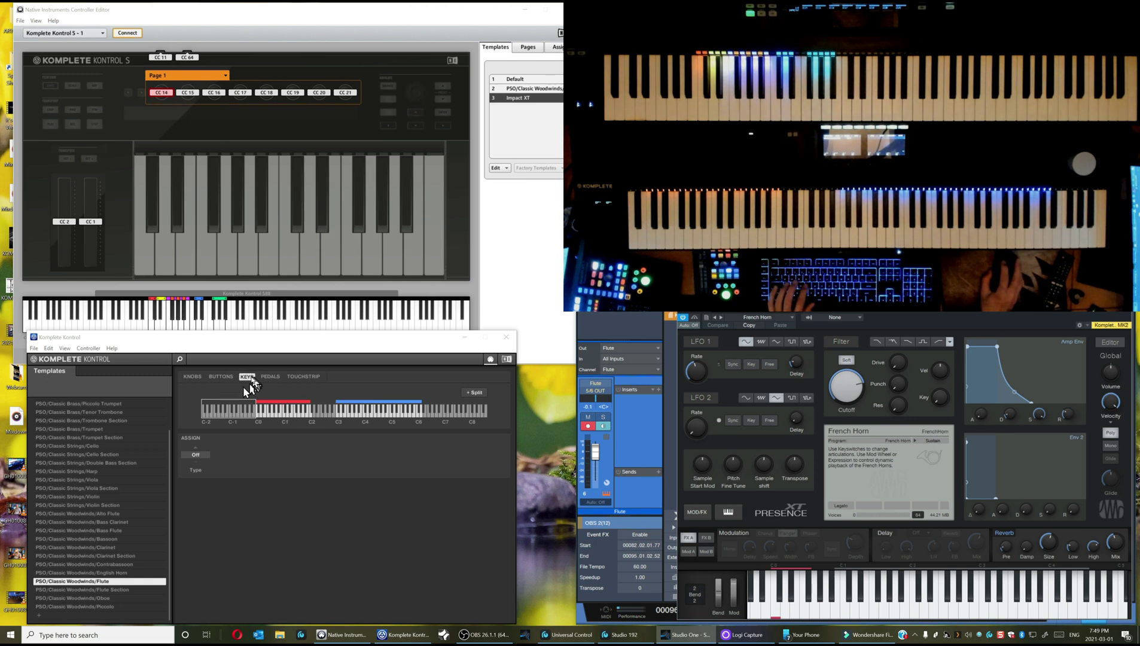
Step: Create a new template named French Horn
left_click(40, 618)
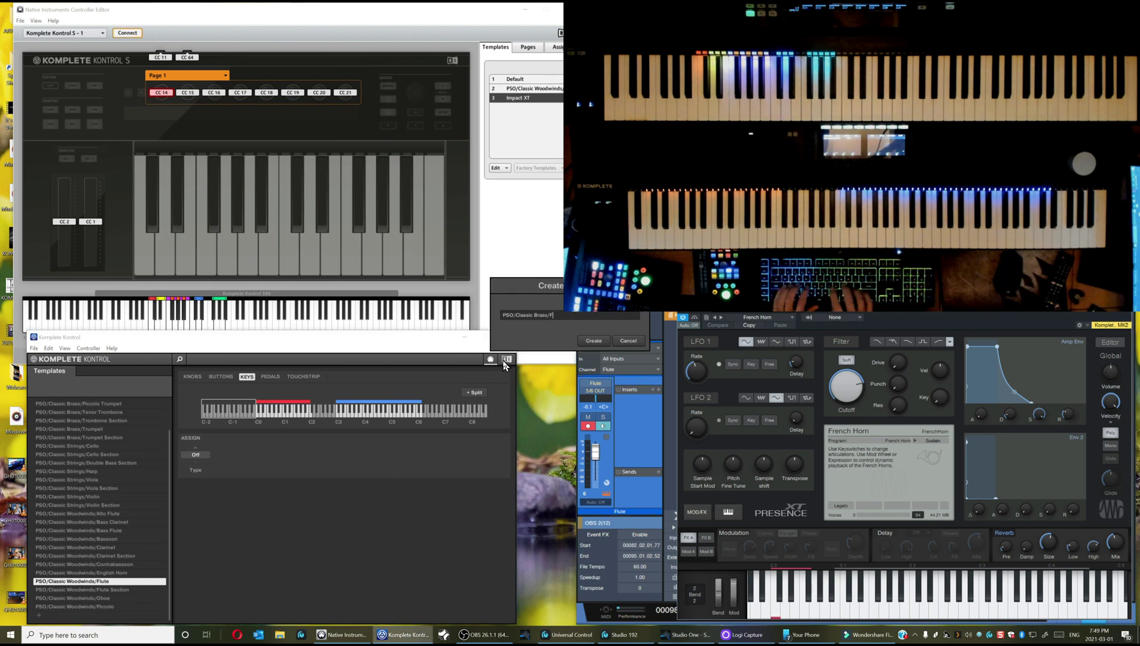
type("French Horn")
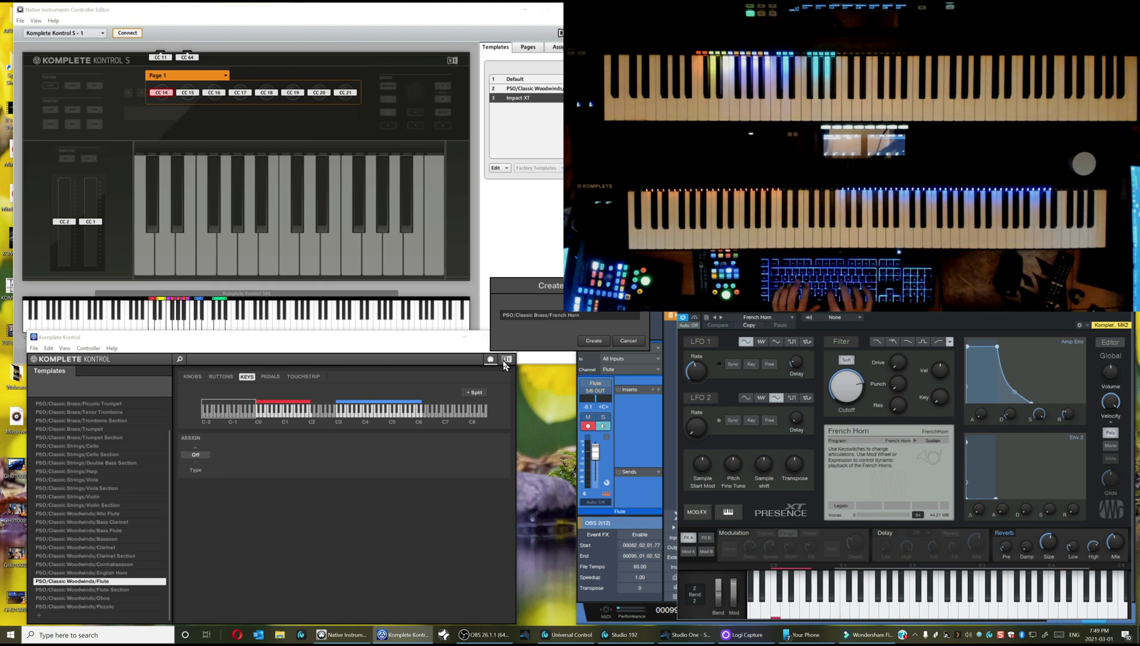
key("Return")
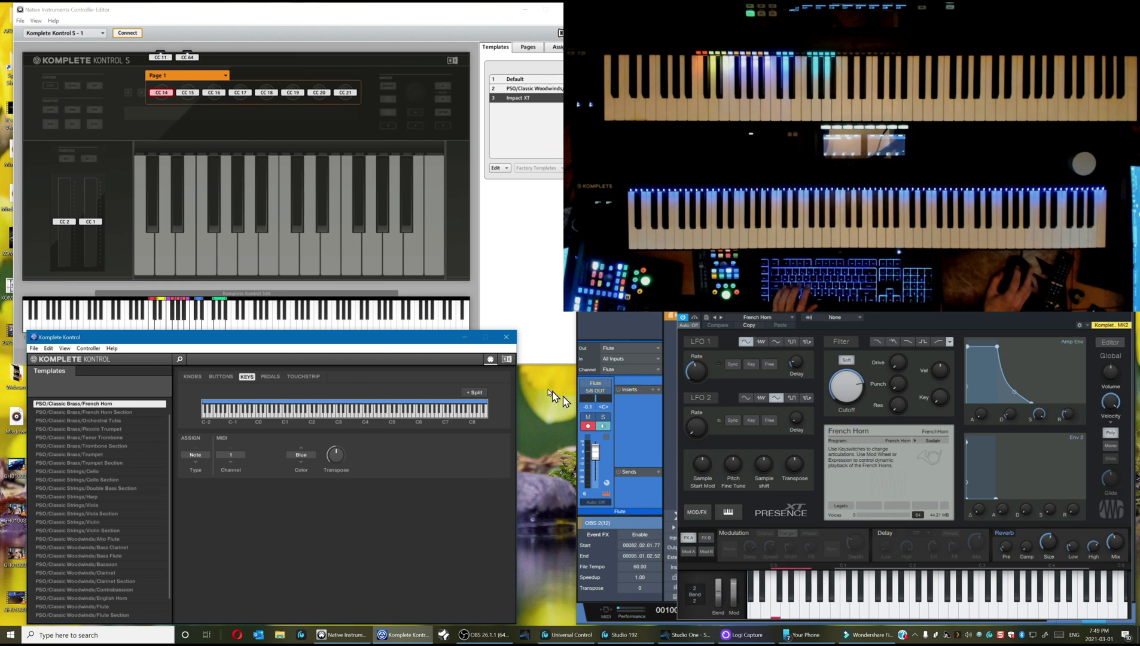
Step: Add three key zones, shrink the blue zone to end near C-1, and turn its keys off
left_click(475, 393)
left_click(476, 393)
left_click(478, 395)
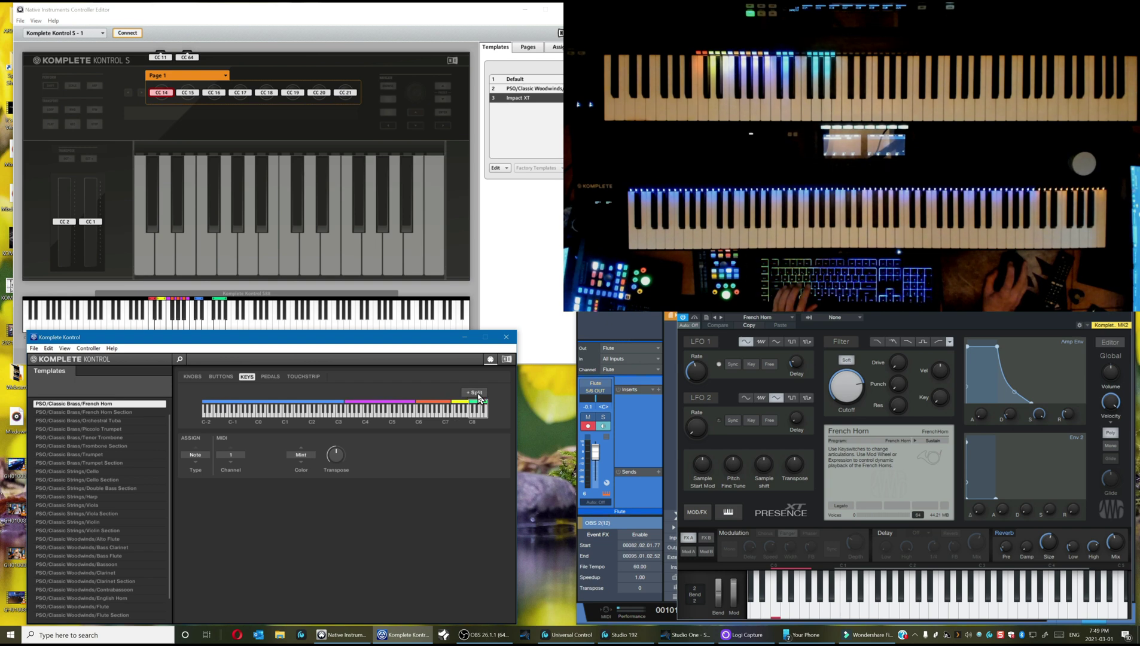
left_click(288, 417)
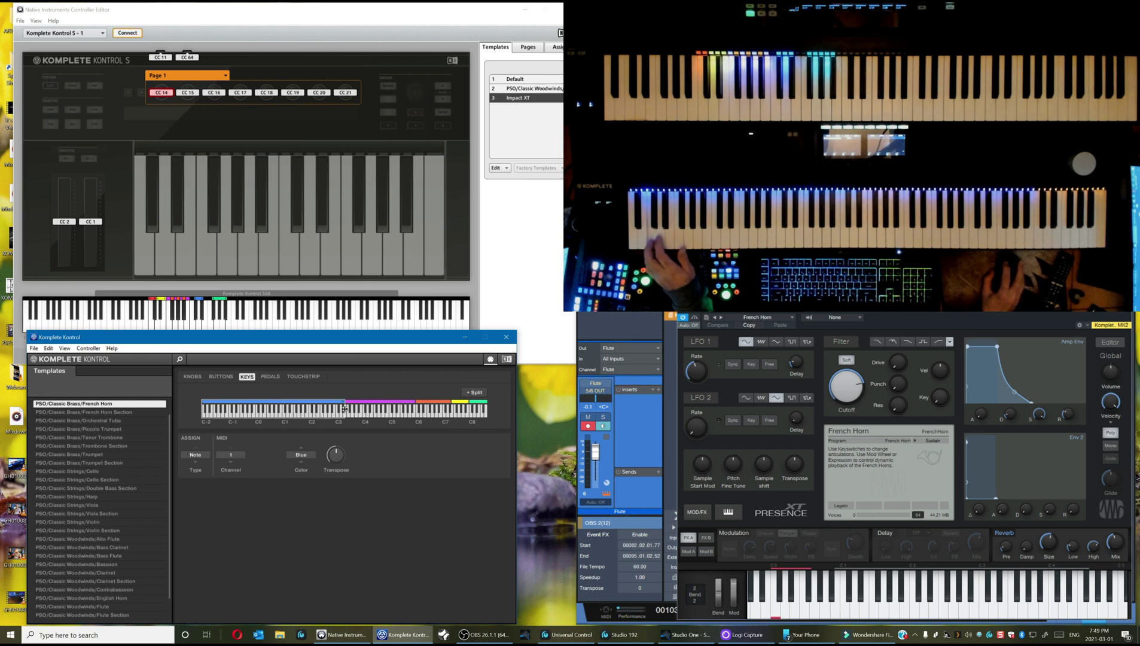
left_click_drag(343, 409, 228, 416)
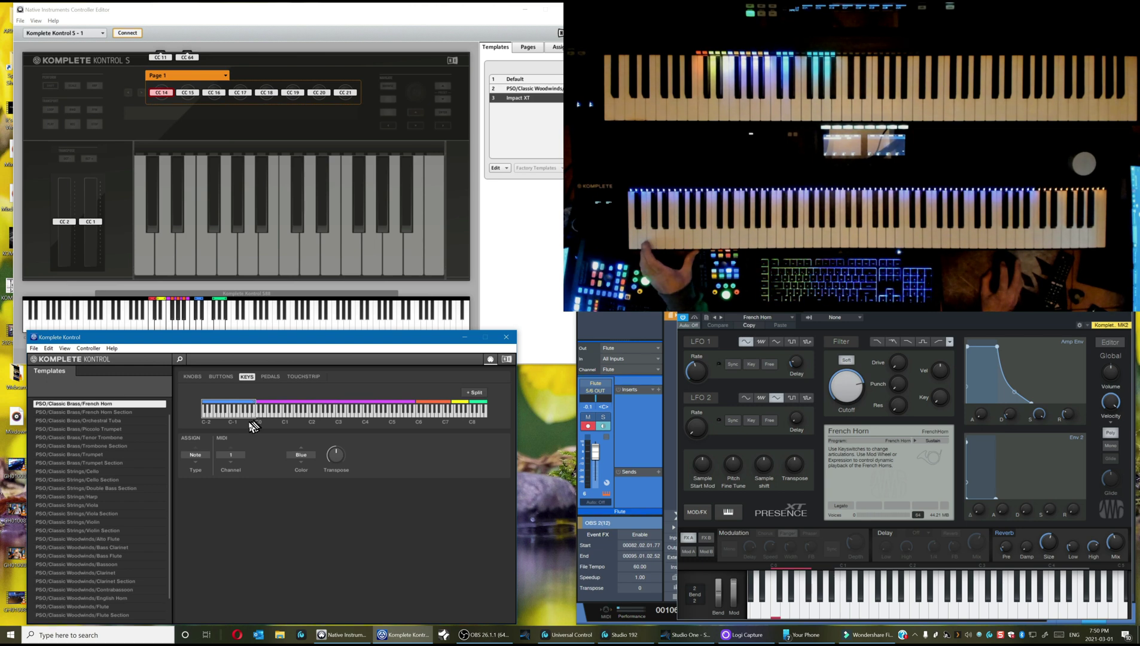
left_click(196, 462)
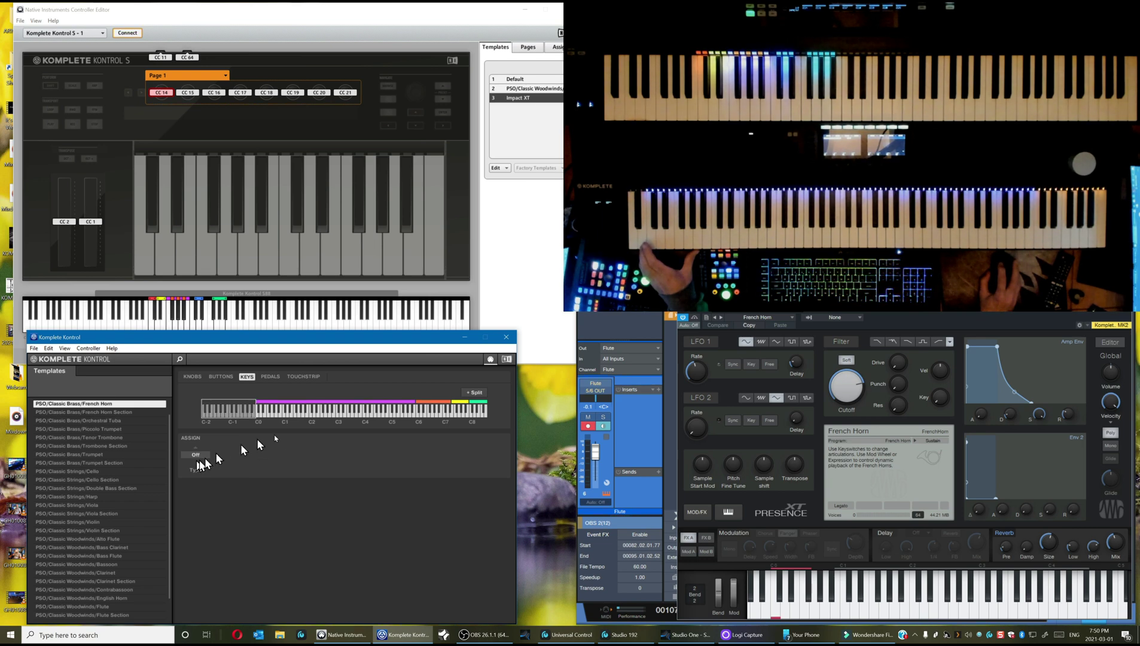
Step: Move the purple–orange zone boundary lower and recolour that zone red
left_click(344, 416)
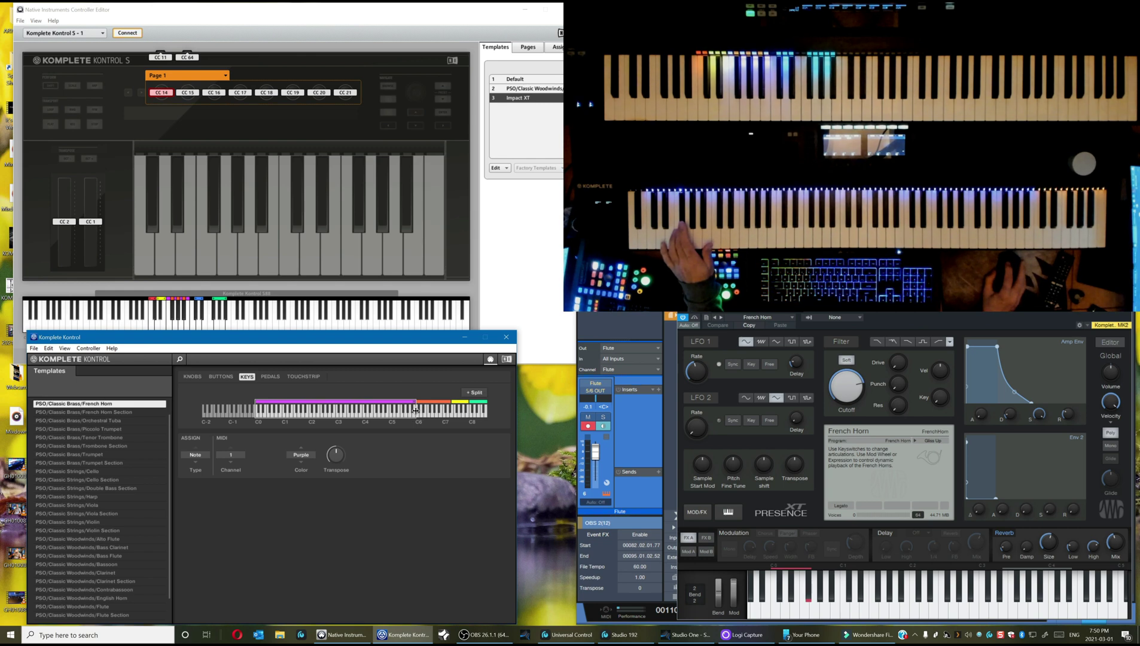
left_click_drag(415, 409, 295, 414)
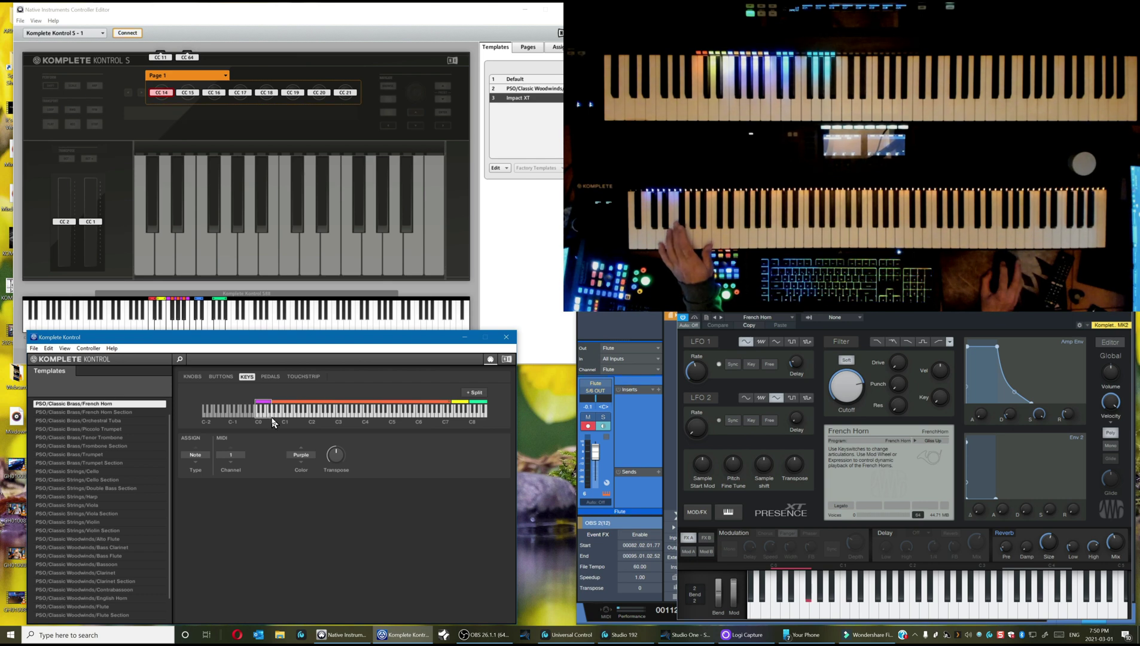
left_click(306, 456)
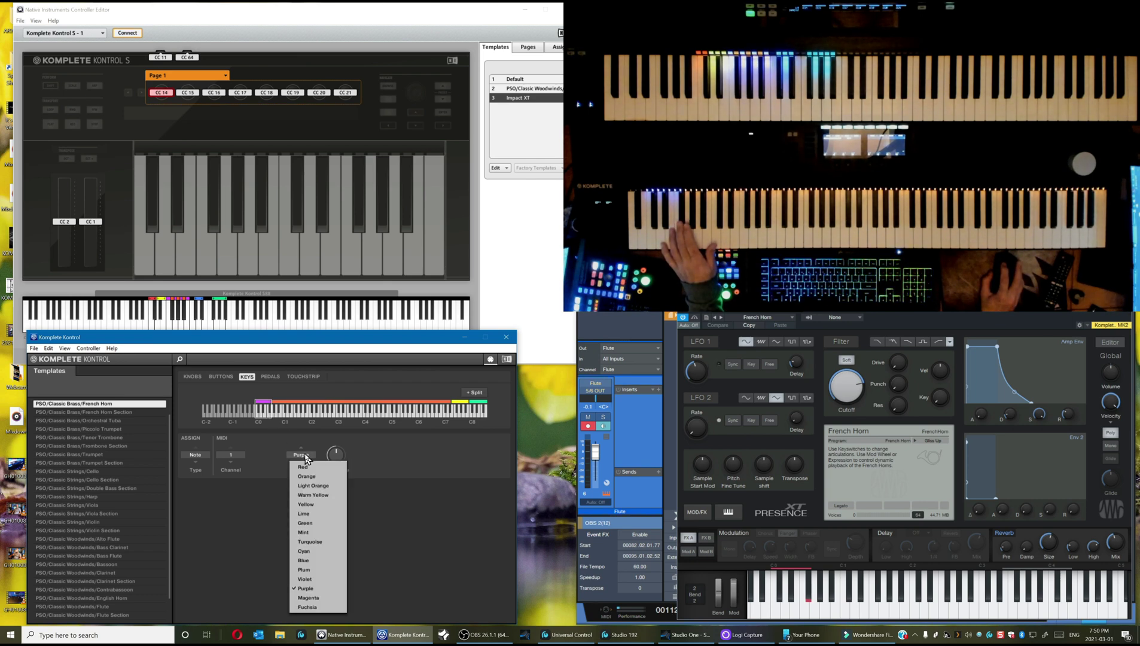
left_click(306, 469)
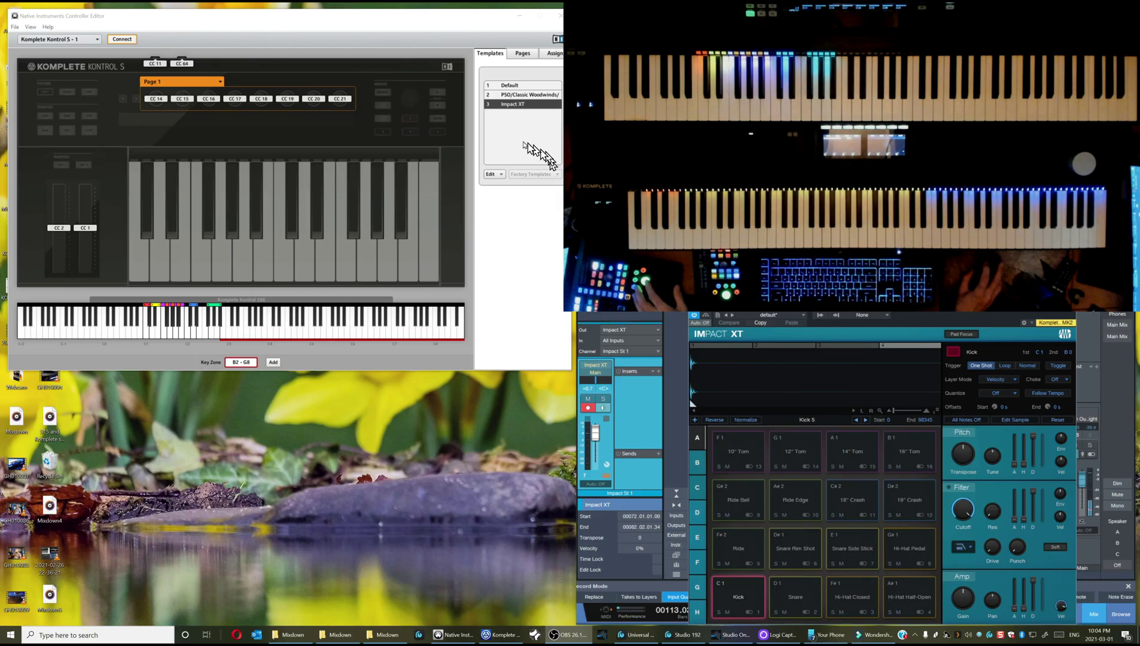
left_click(502, 175)
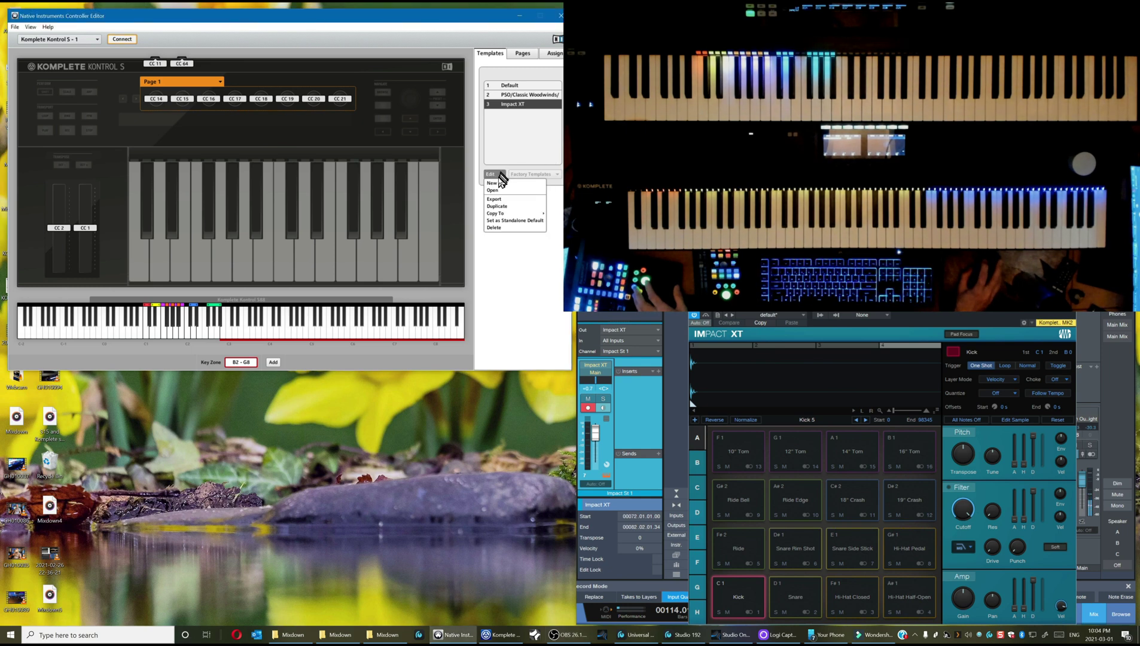
left_click(497, 183)
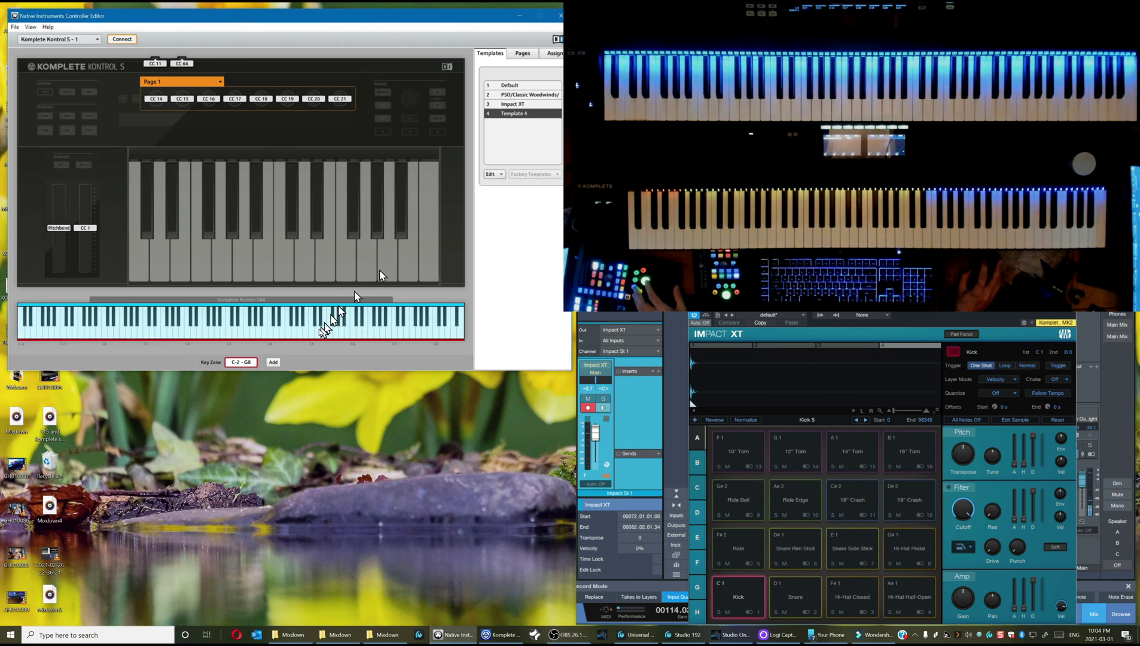
left_click(275, 364)
left_click(274, 363)
left_click(274, 362)
left_click(274, 363)
left_click(274, 362)
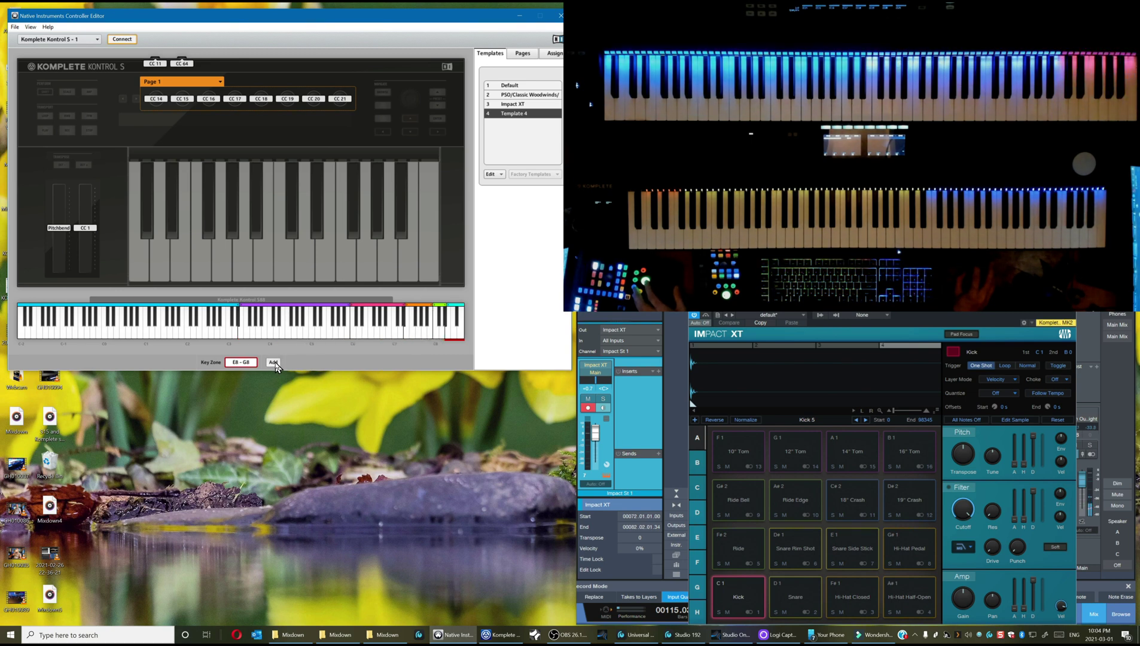
left_click(274, 362)
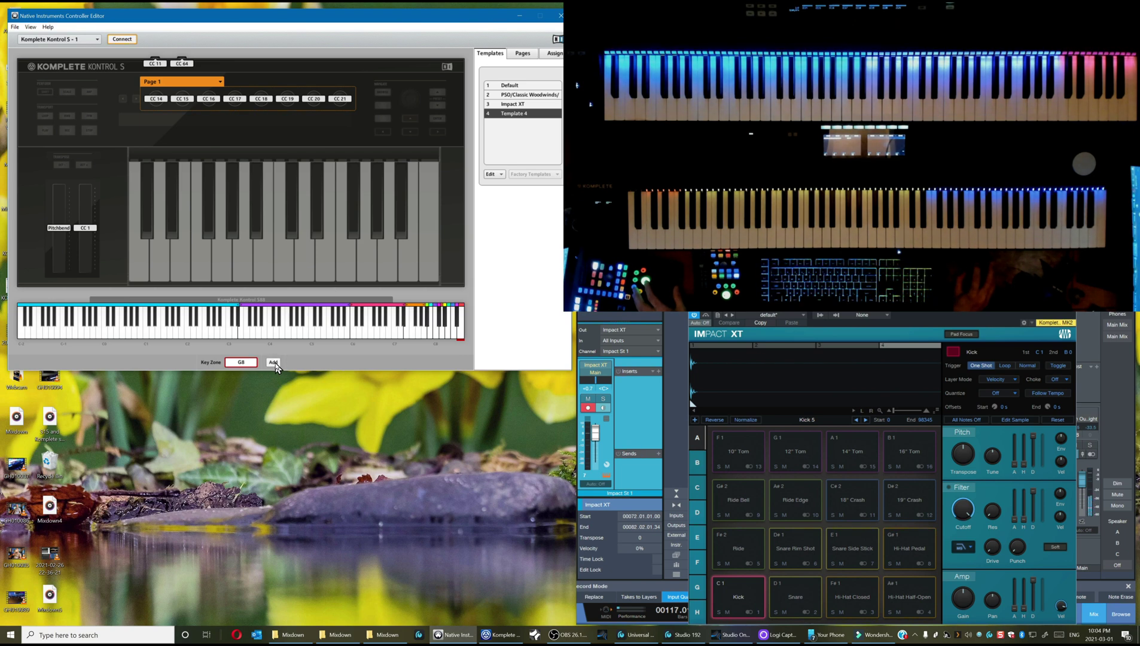
left_click(273, 362)
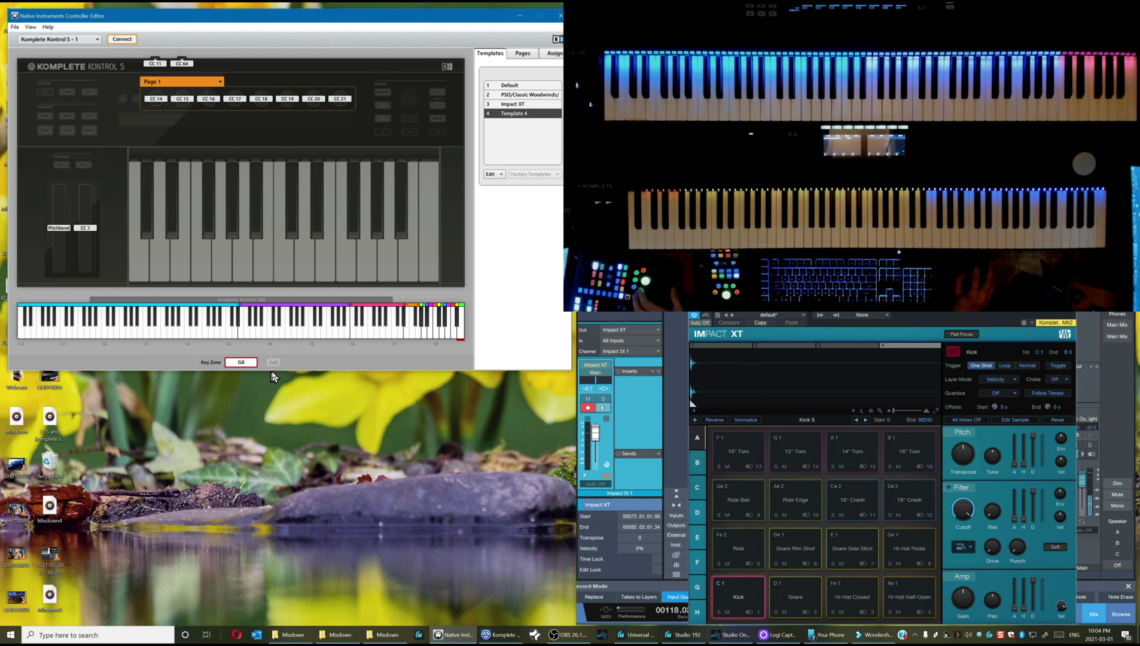
left_click(504, 175)
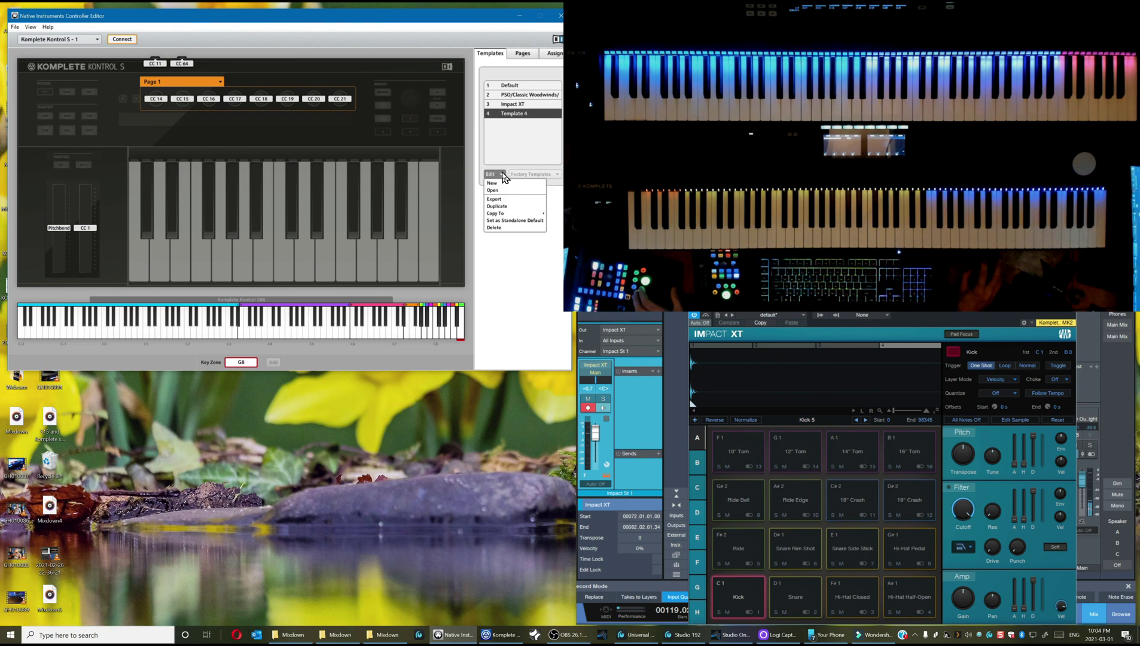
left_click(500, 228)
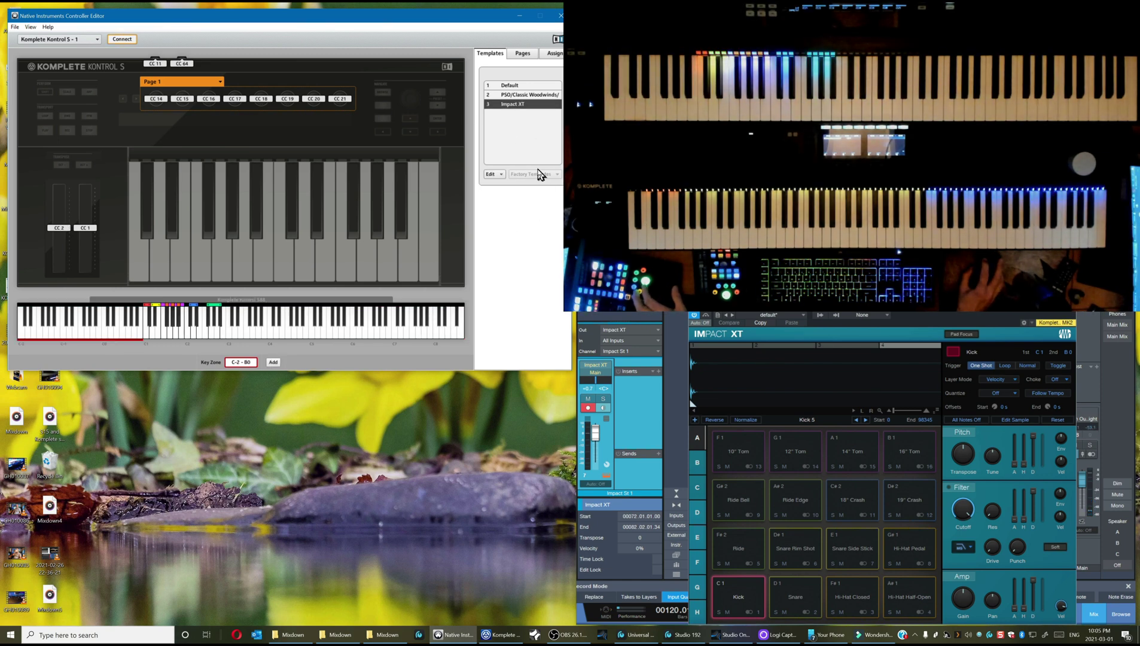
Step: Create a new blank template and name it 'Impact XT'
left_click(502, 172)
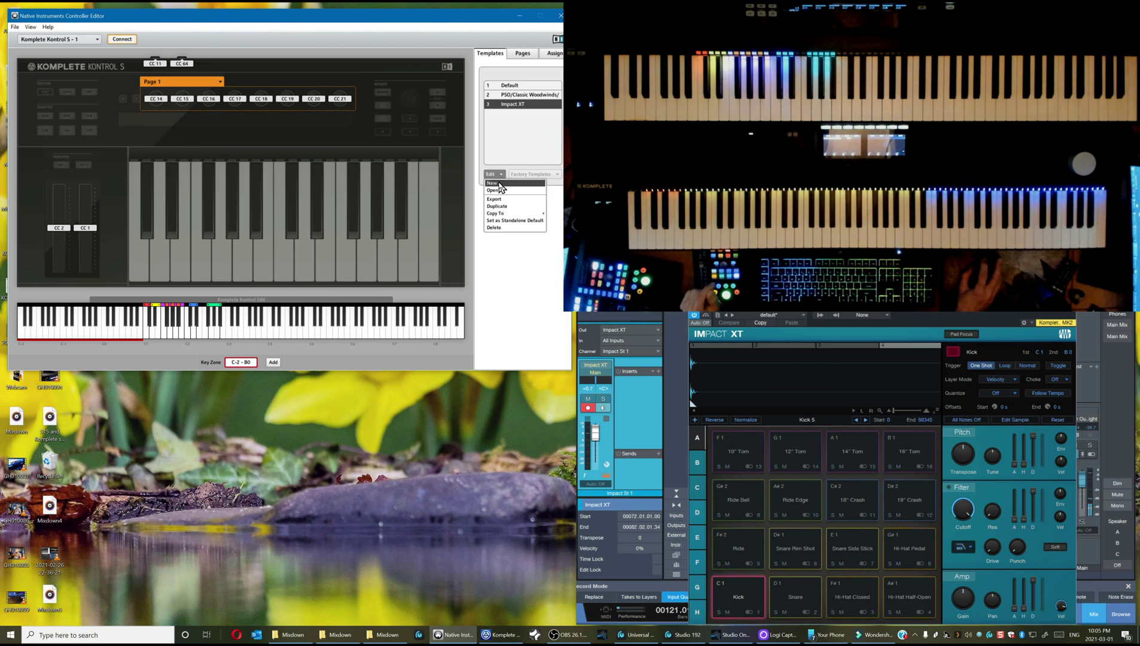
left_click(501, 183)
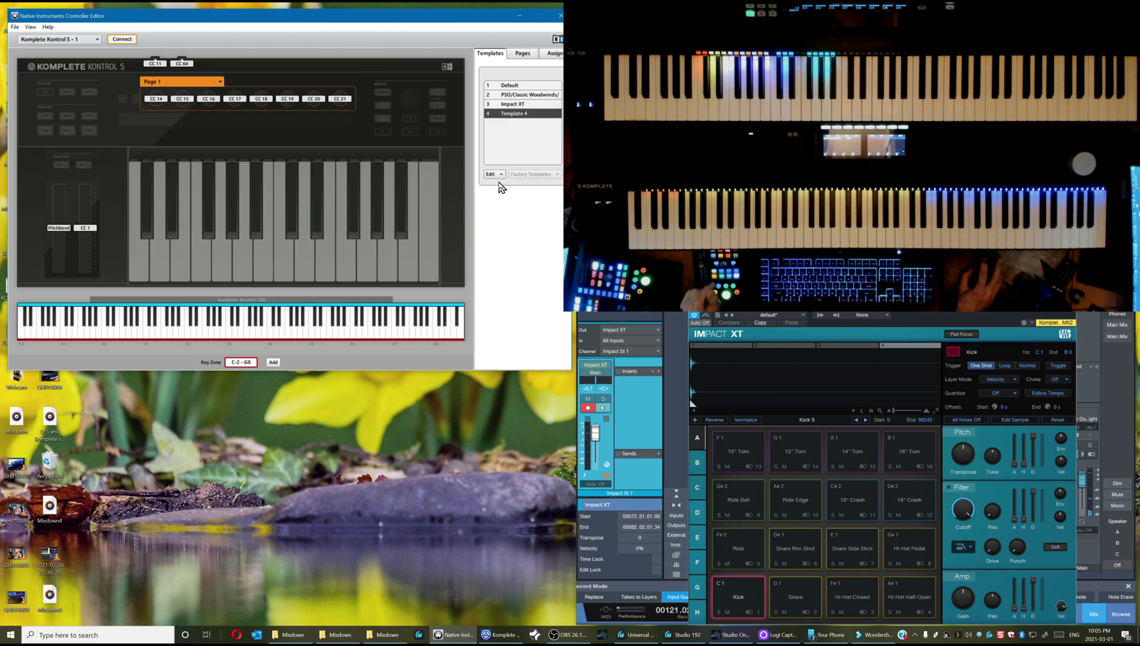
left_click(527, 113)
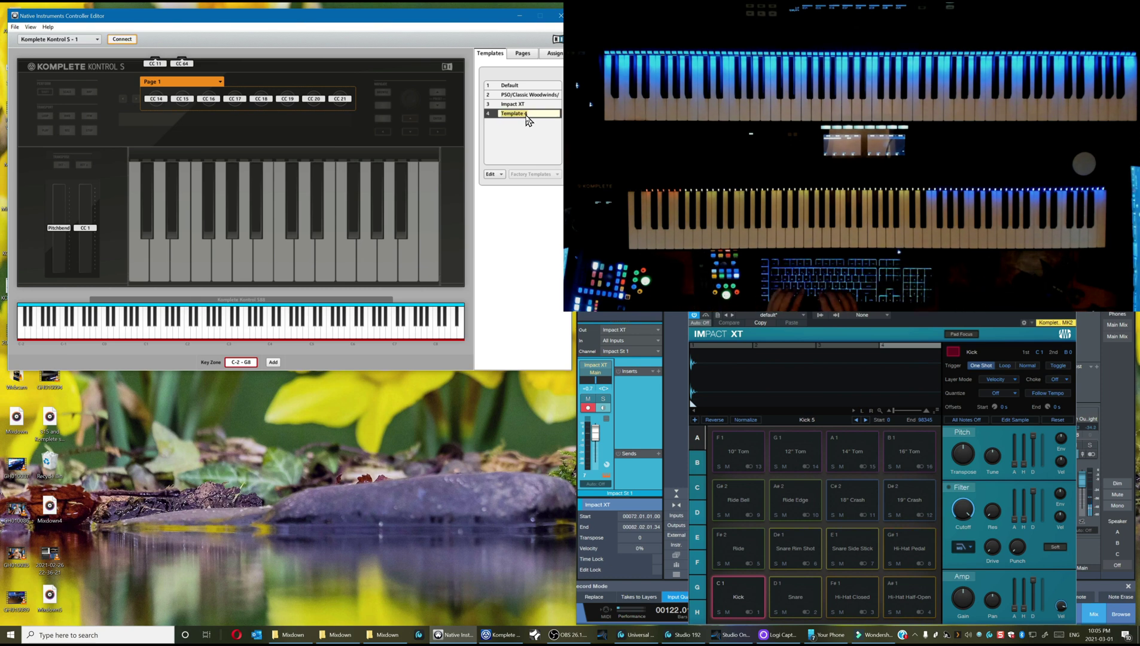
type("Impact")
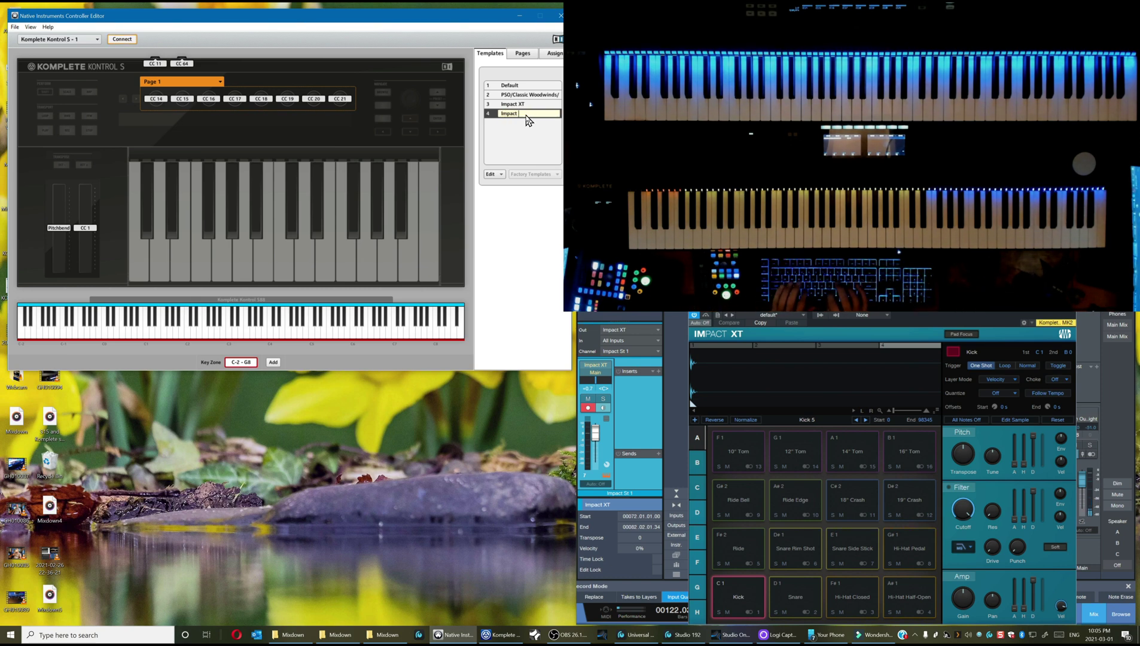
type(" XT")
key("Return")
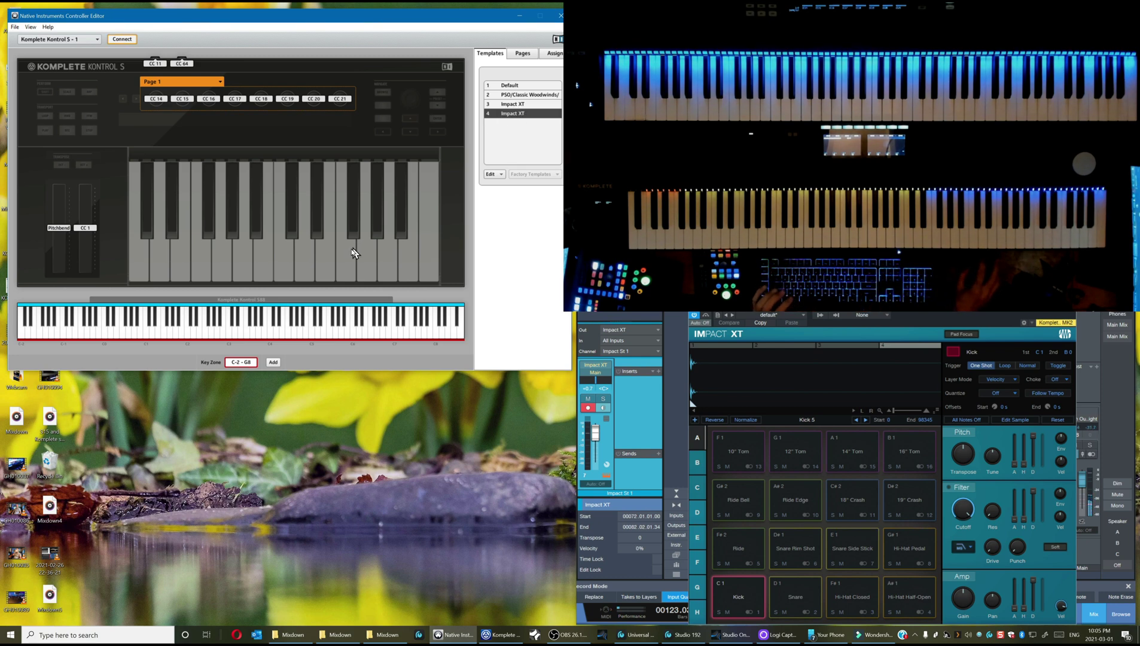
Step: Add four more key zones up to green, and shrink the turquoise zone to end at B0
left_click(273, 363)
left_click(274, 362)
left_click(273, 362)
left_click(273, 362)
left_click(177, 332)
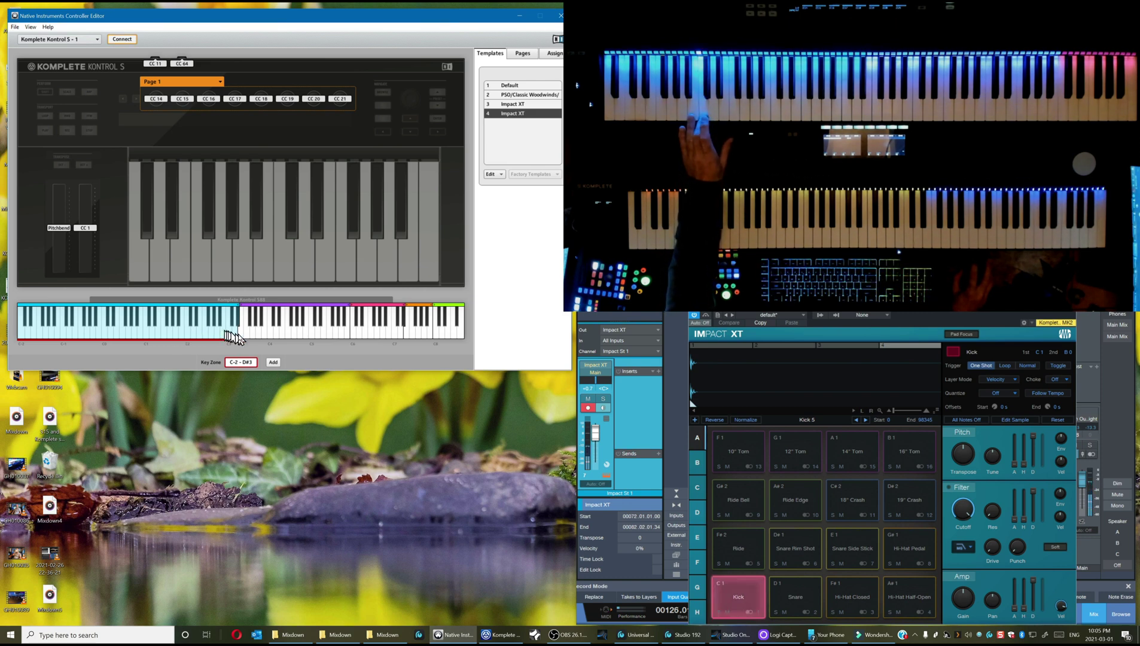
left_click_drag(240, 332, 143, 335)
left_click(152, 331)
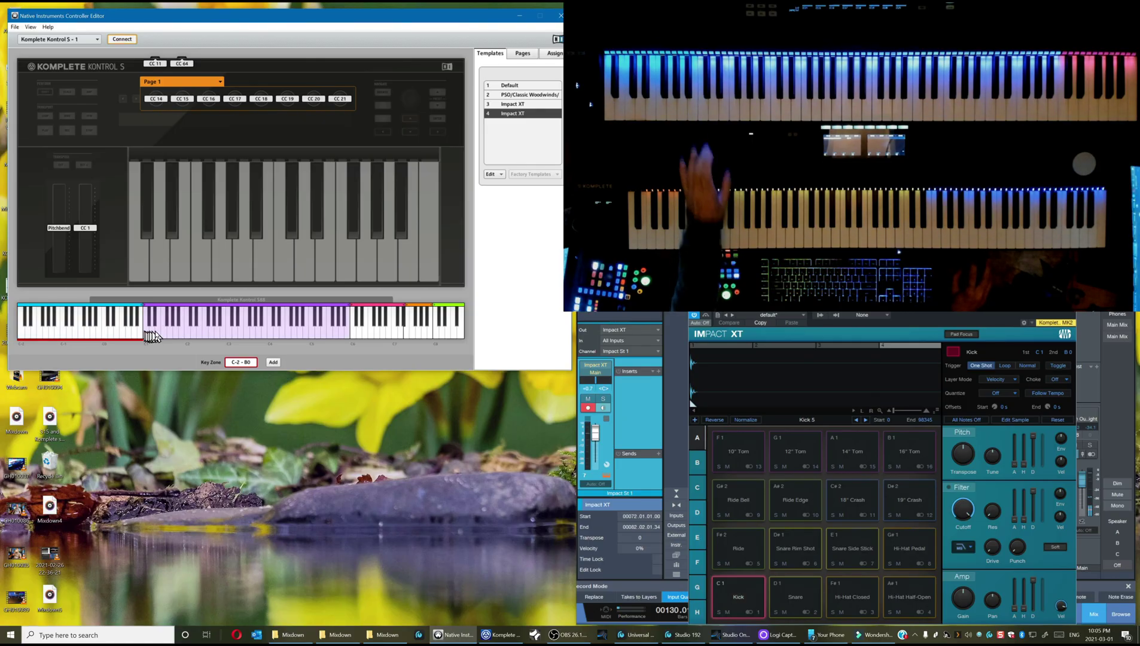
left_click(149, 332)
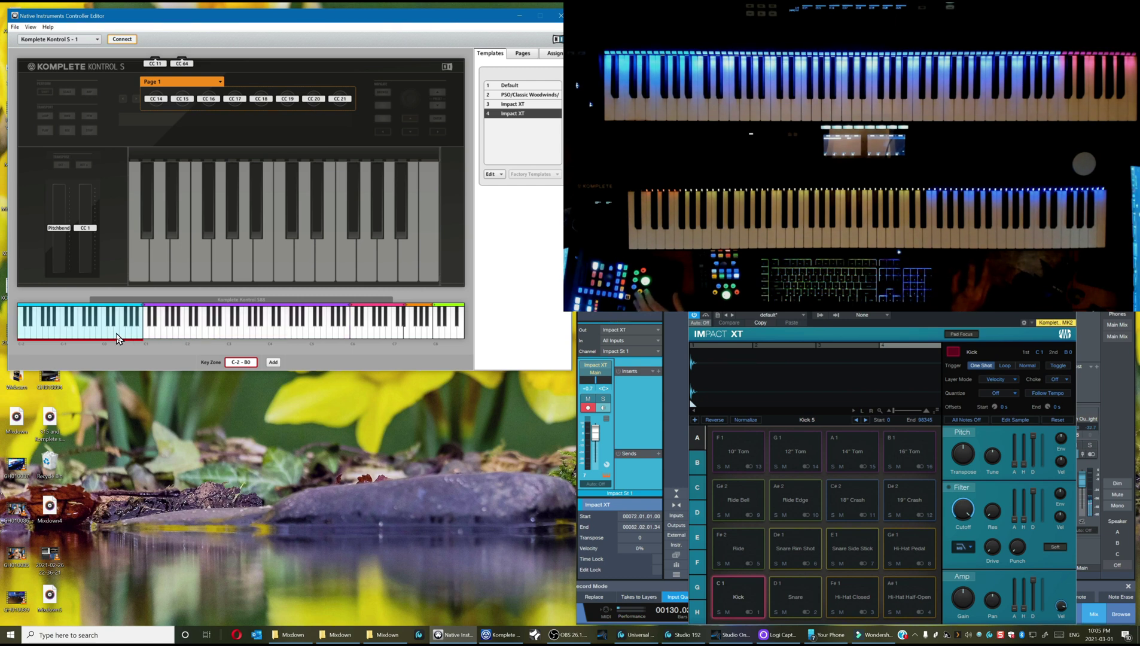
Step: Colour the lowest key zone, C-2 to B0, black
left_click(554, 57)
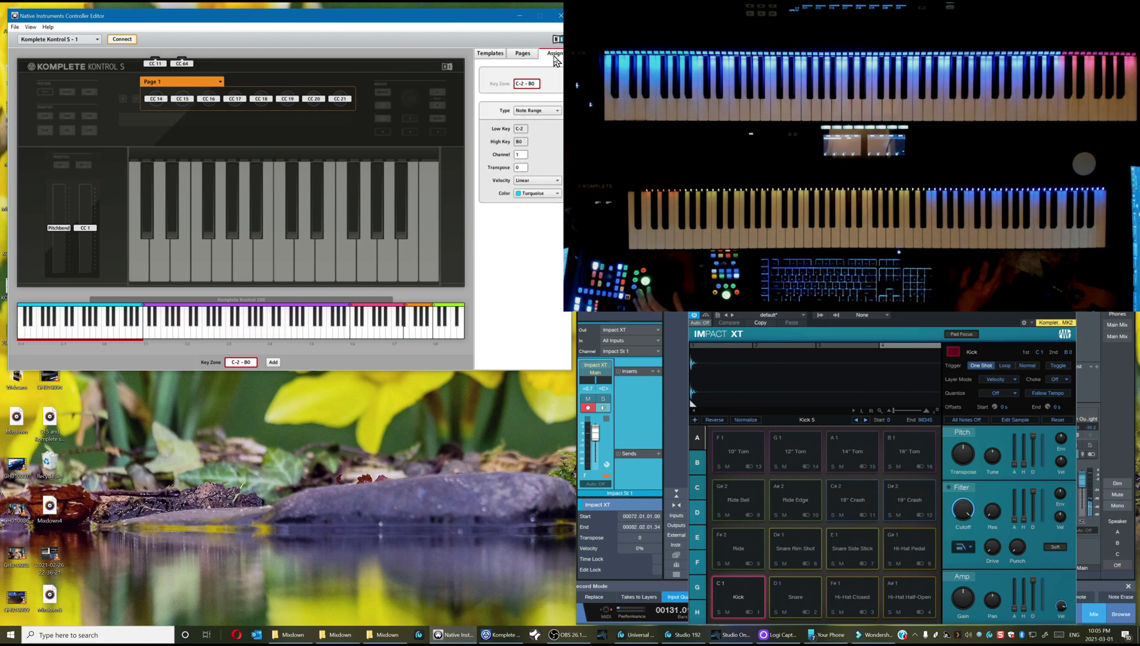
left_click(557, 194)
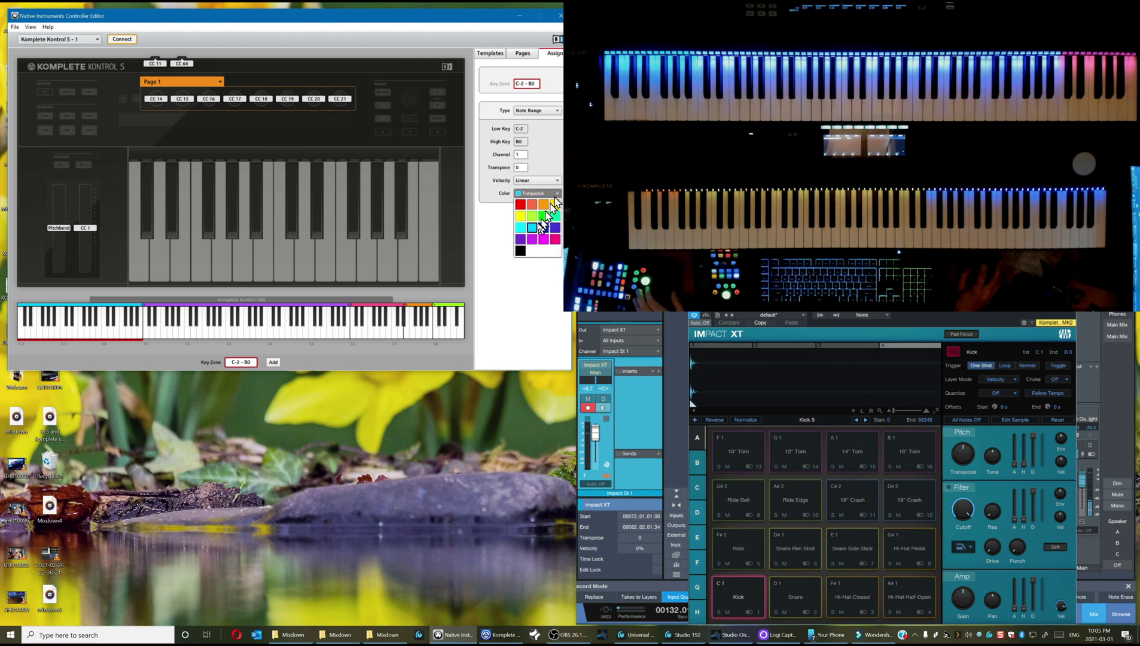
left_click(520, 251)
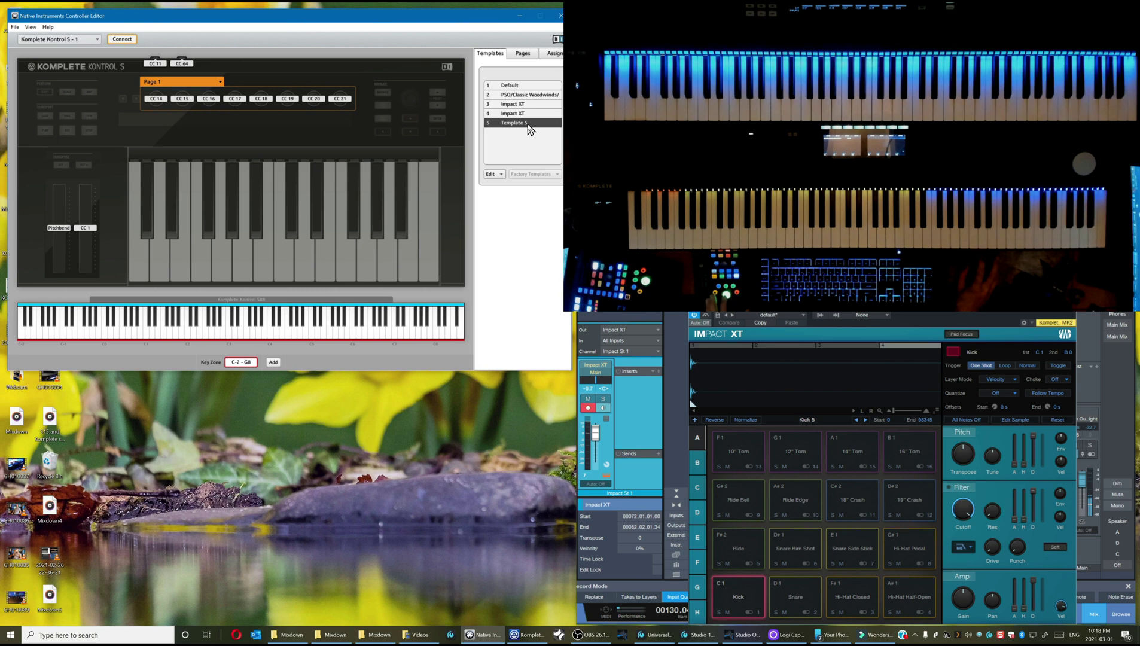
Step: Rename Template 5 to 'Piano'
double_click(528, 123)
type("Piano")
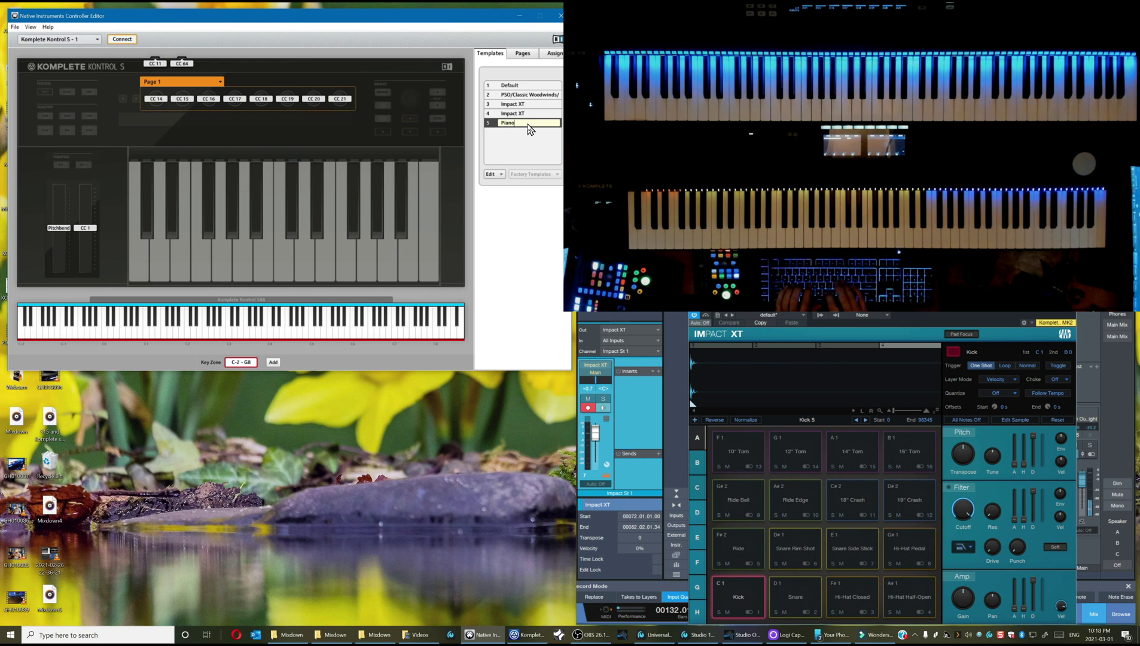
key("Return")
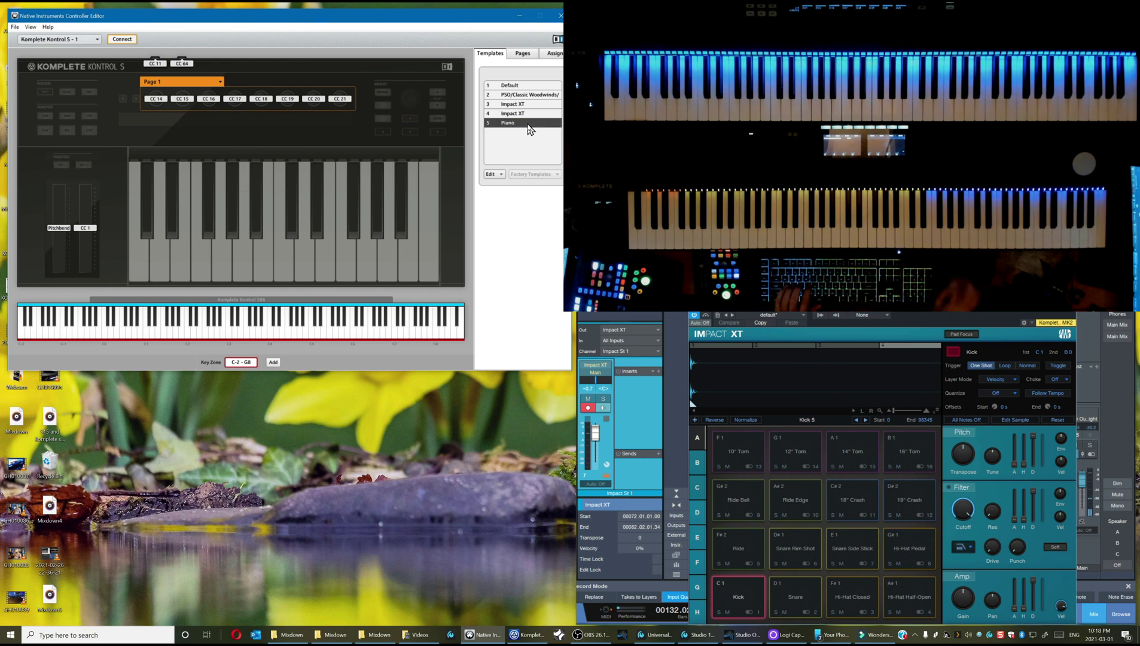
Step: Set the selected key zone's colour to black
left_click(553, 55)
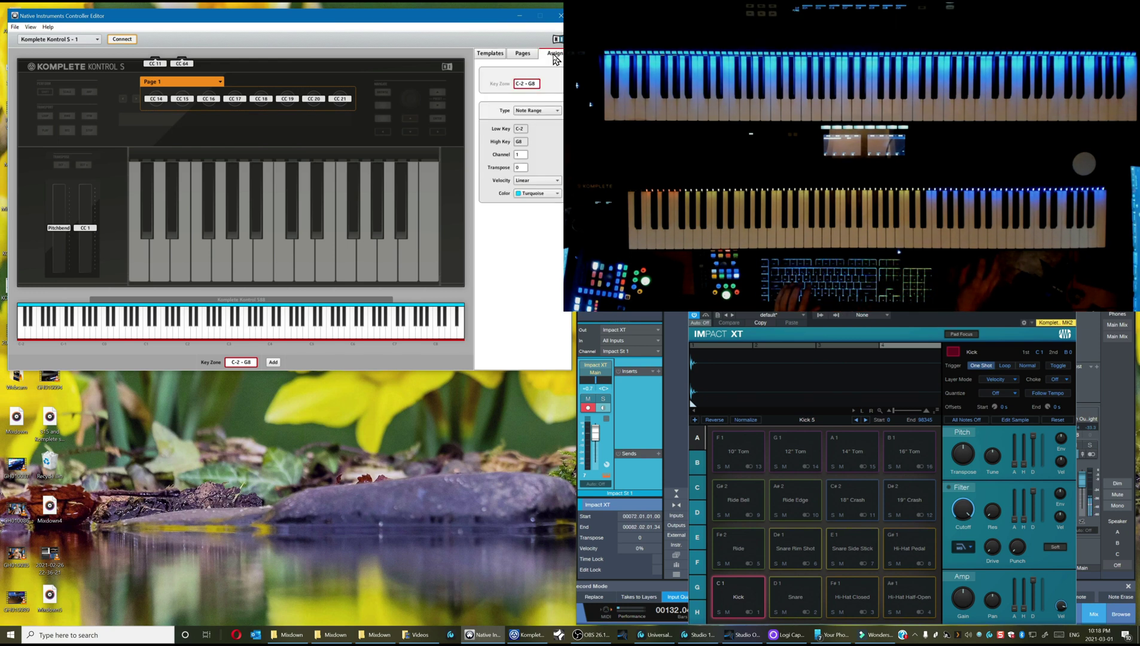
left_click(534, 198)
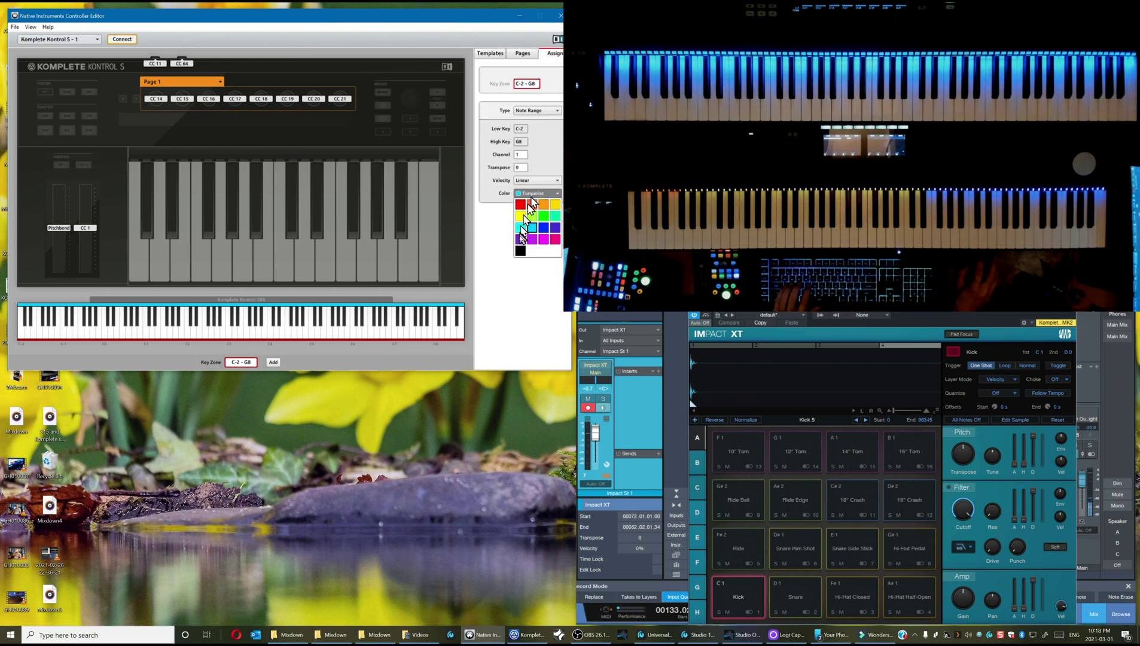
left_click(522, 254)
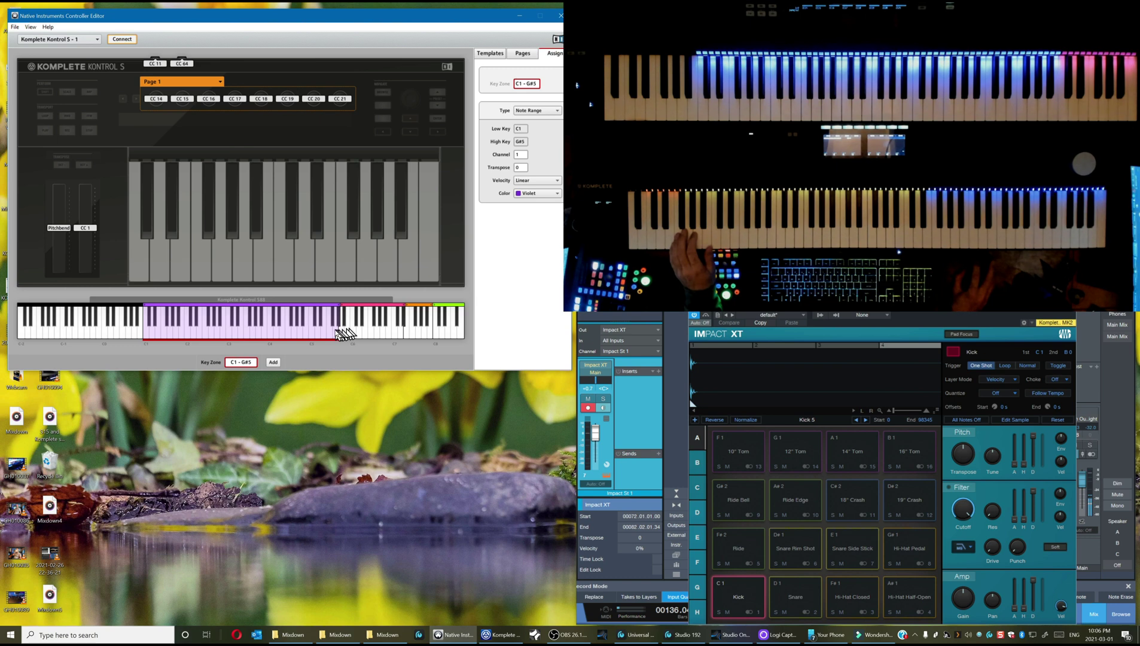
Step: Shrink the violet key zone from C1–B5 down to C1–C#1
left_click_drag(343, 332, 151, 332)
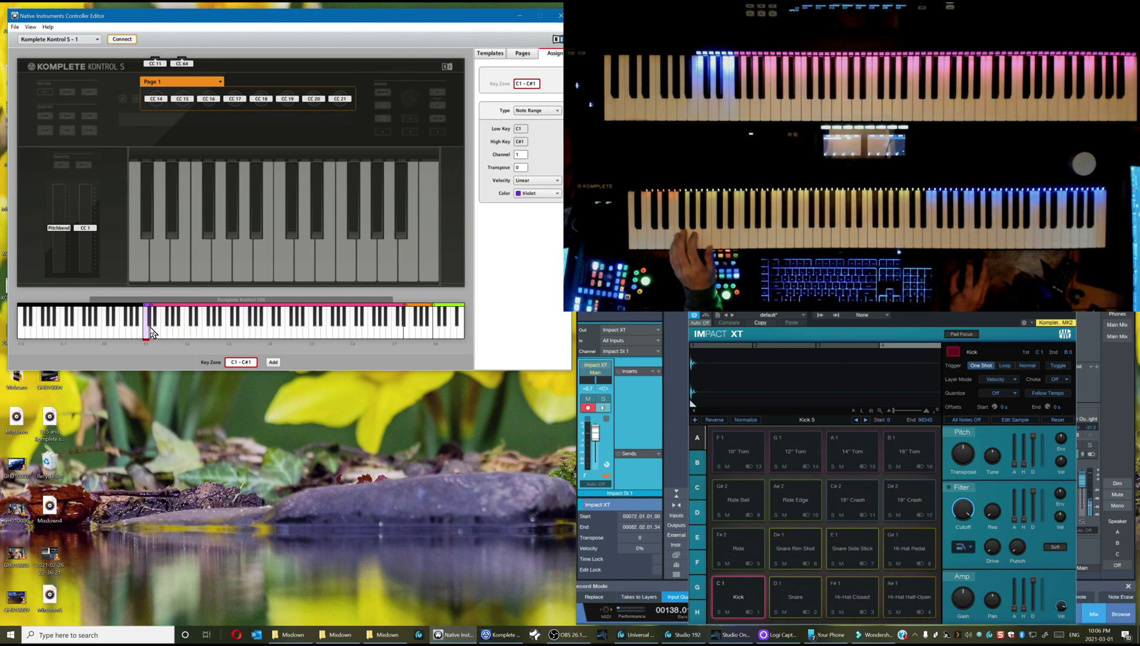